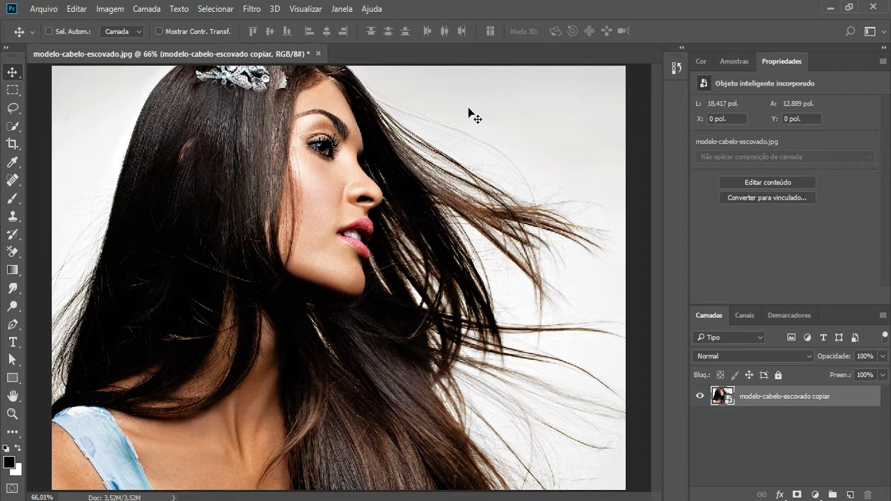
- Duplicate the portrait smart-object layer as modelo-cabelo-escovado copiar 2
key("ctrl+j")
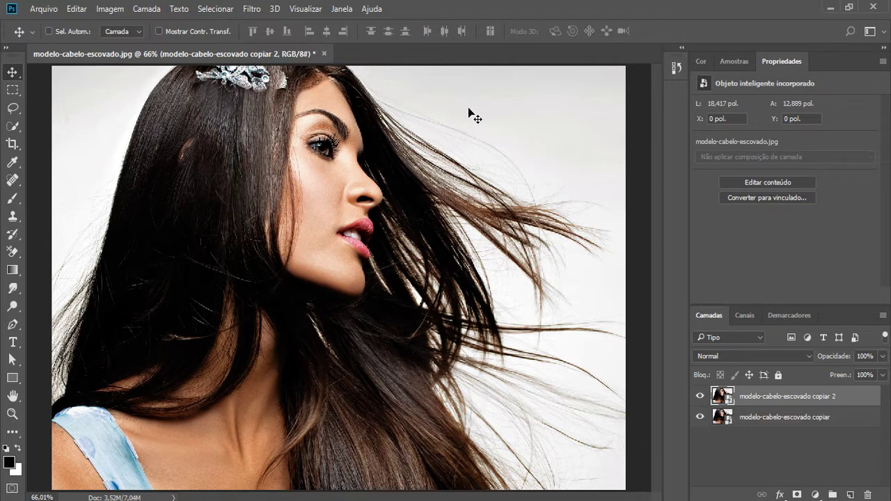
- Hide the original copy layer and set the new copy's blending to Multiplicação
left_click(700, 417)
left_click(802, 356)
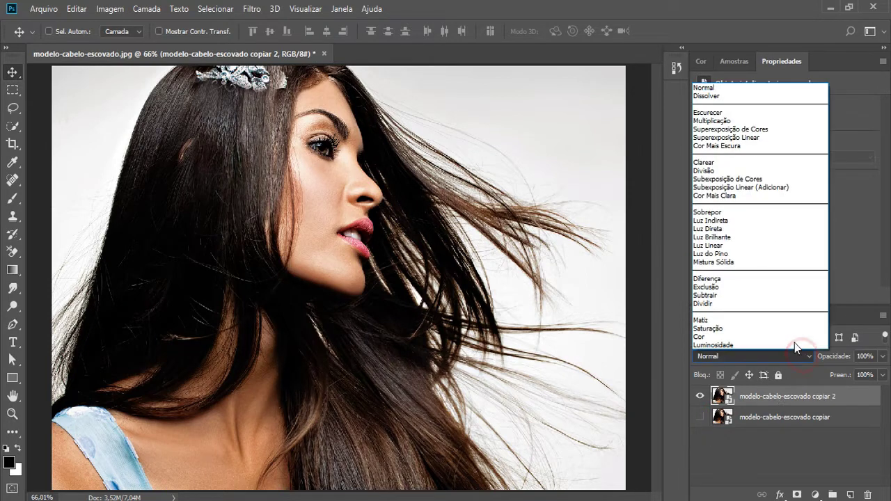
left_click(729, 120)
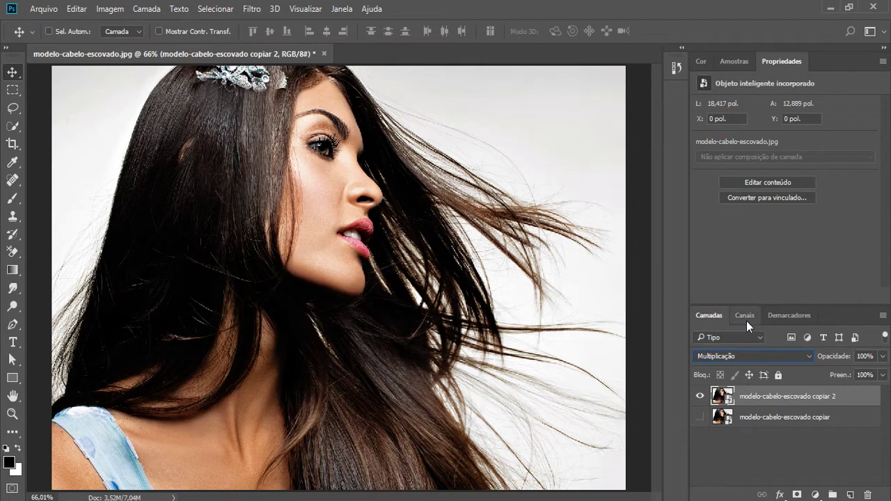
left_click(746, 318)
- Compare the green and blue channels, then duplicate Azul as Azul copiar
left_click(758, 379)
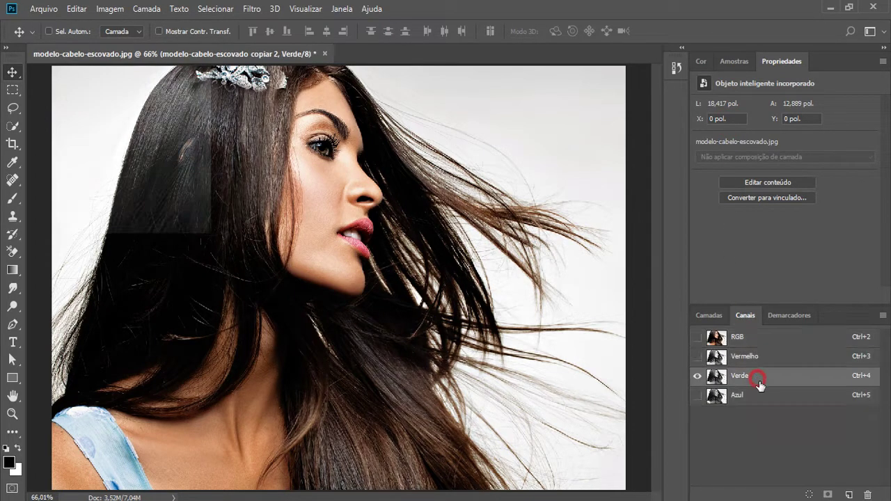
left_click(765, 394)
left_click_drag(765, 396, 848, 492)
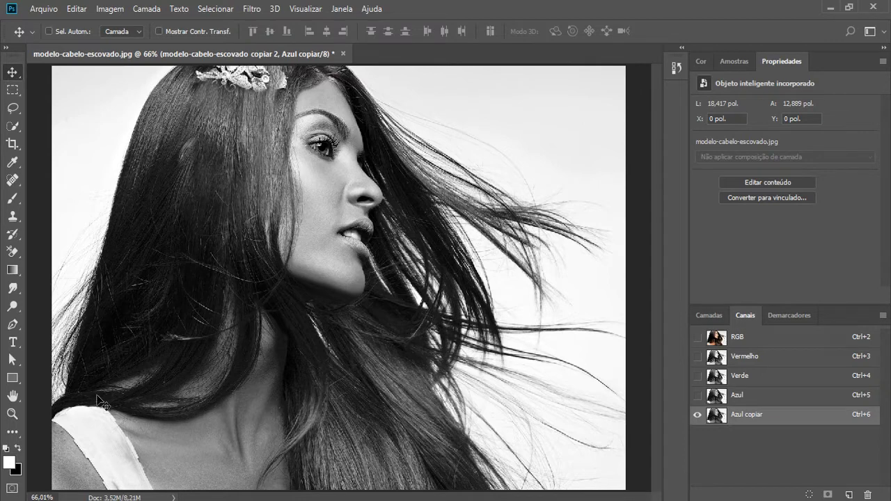
left_click(13, 110)
- Lasso the head and body just inside the hair outline and fill it black
left_click(49, 110)
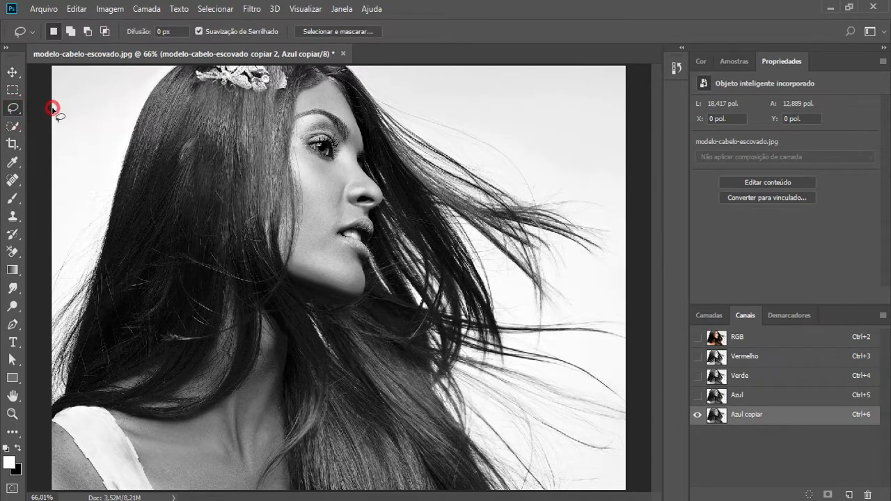
left_click_drag(50, 420, 128, 183)
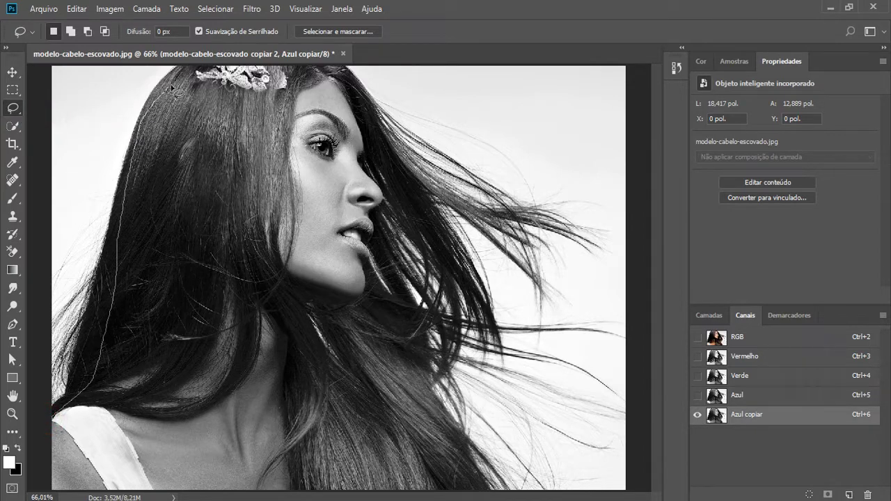
mouse_move(128, 182)
left_mouse_down()
mouse_move(286, 50)
mouse_move(385, 160)
mouse_move(384, 245)
left_mouse_up()
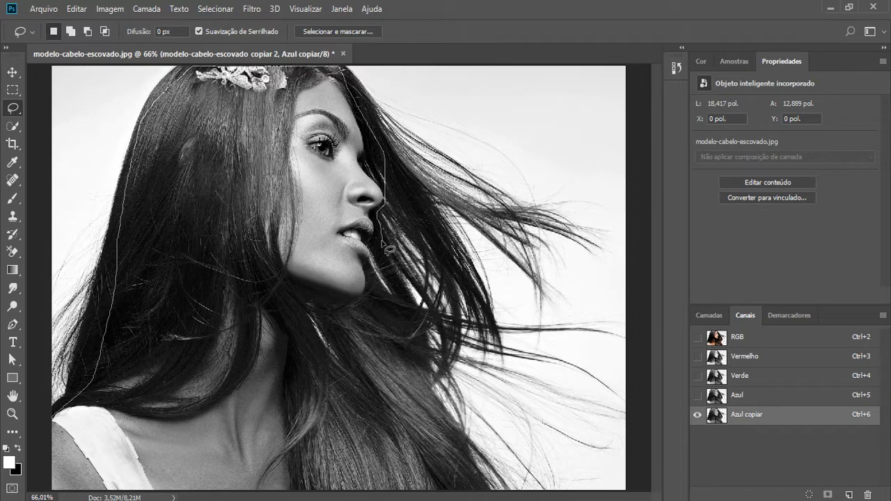
mouse_move(383, 246)
left_mouse_down()
mouse_move(402, 282)
mouse_move(425, 396)
mouse_move(448, 429)
left_mouse_up()
left_click_drag(464, 461, 478, 480)
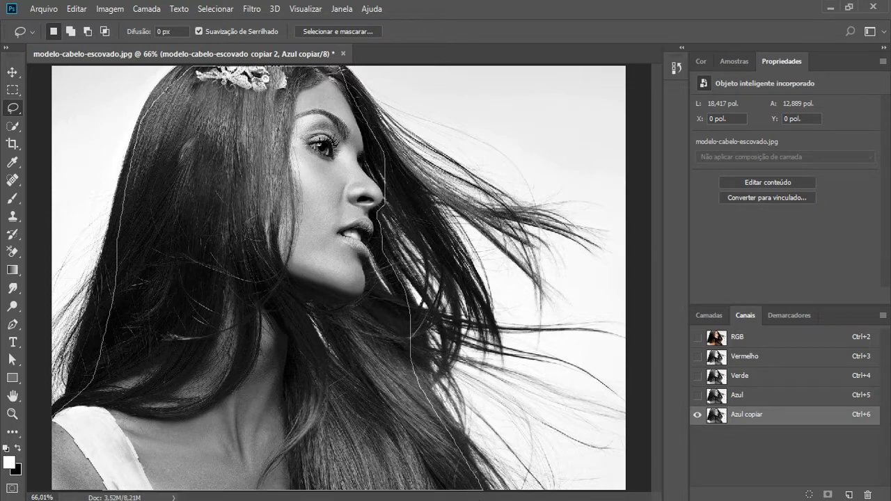
left_click_drag(38, 474, 51, 418)
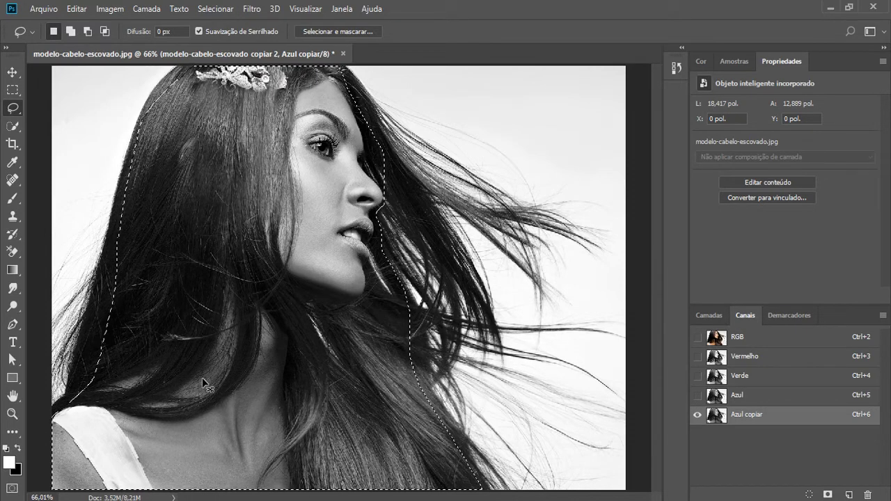
key("ctrl+BackSpace")
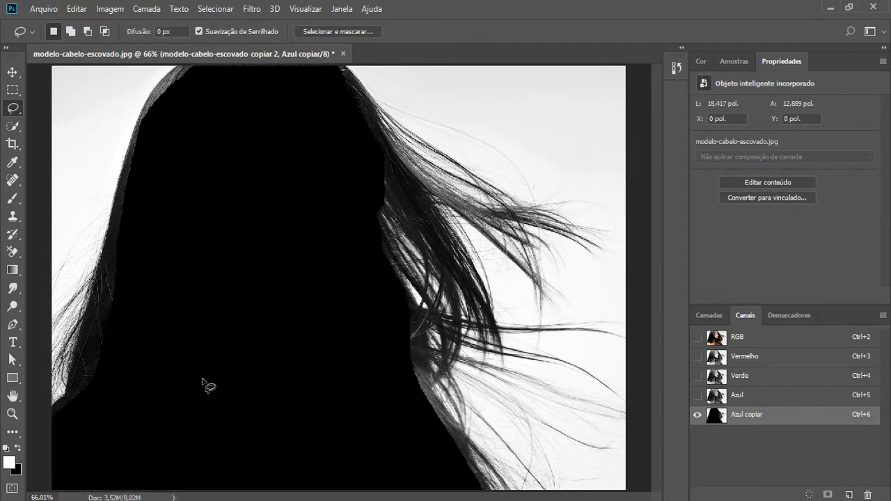
- Set up a Normal-mode 54 px black brush and touch up the left hair edge
left_click(12, 198)
left_click_drag(188, 124, 173, 119)
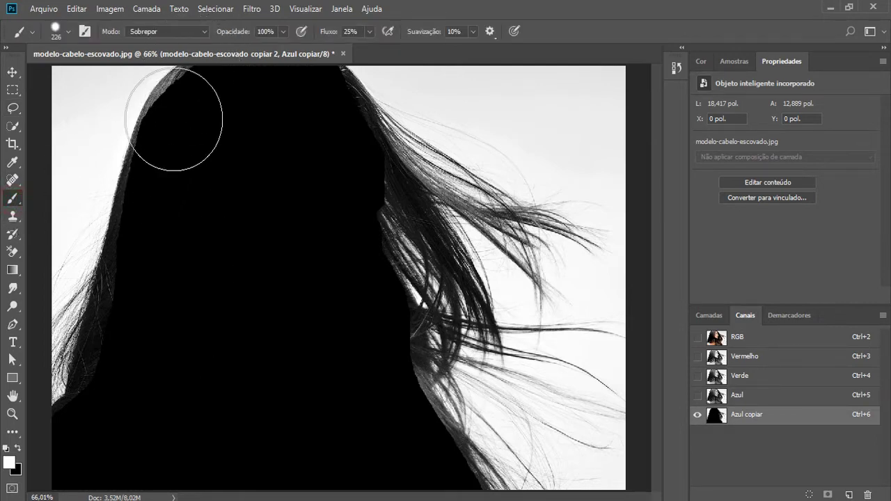
left_click(195, 31)
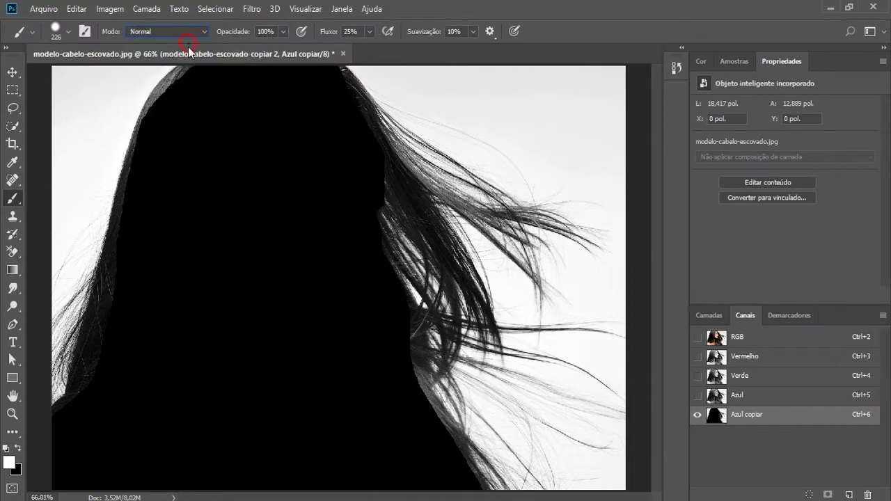
left_click_drag(208, 256, 158, 238)
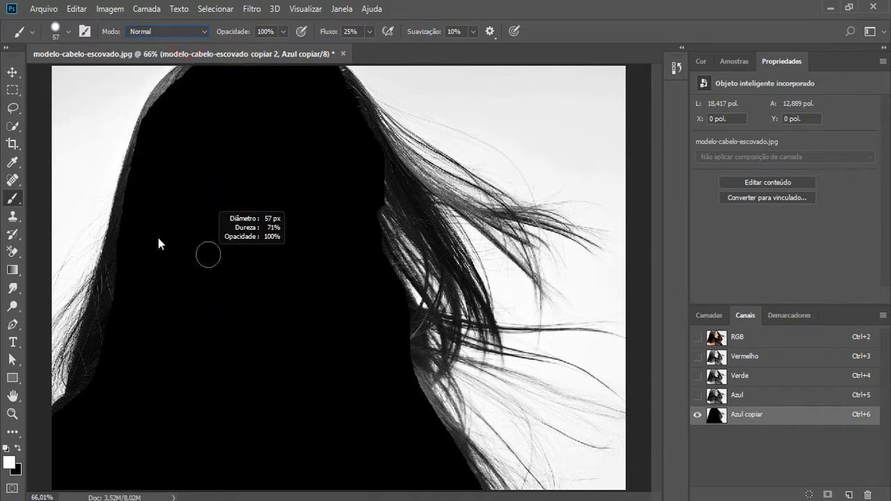
mouse_move(131, 276)
left_mouse_down()
mouse_move(123, 292)
mouse_move(127, 263)
mouse_move(136, 266)
mouse_move(119, 295)
mouse_move(111, 275)
mouse_move(88, 392)
mouse_move(102, 354)
left_mouse_up()
key("x")
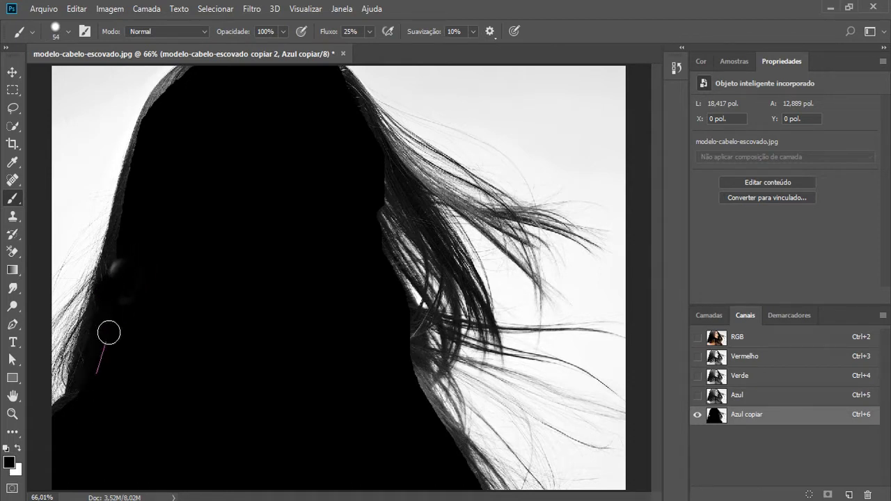
- Paint black over light strands on the lower-left, right, top and top-left hair edges
left_click_drag(92, 404, 86, 420)
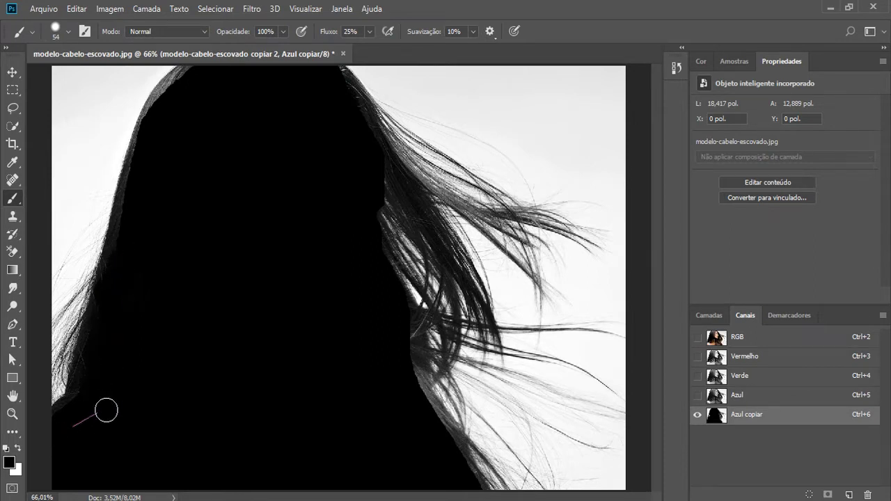
mouse_move(404, 376)
left_mouse_down()
mouse_move(408, 370)
mouse_move(440, 430)
left_mouse_up()
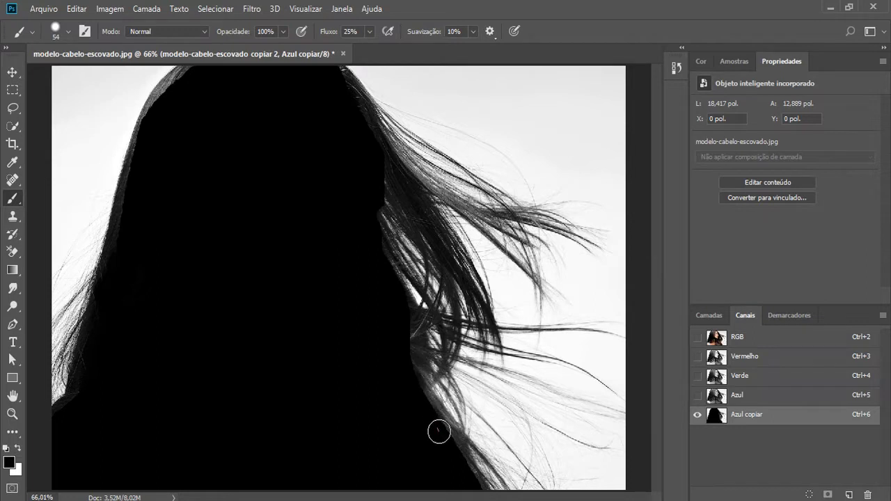
right_click(337, 89, "alt")
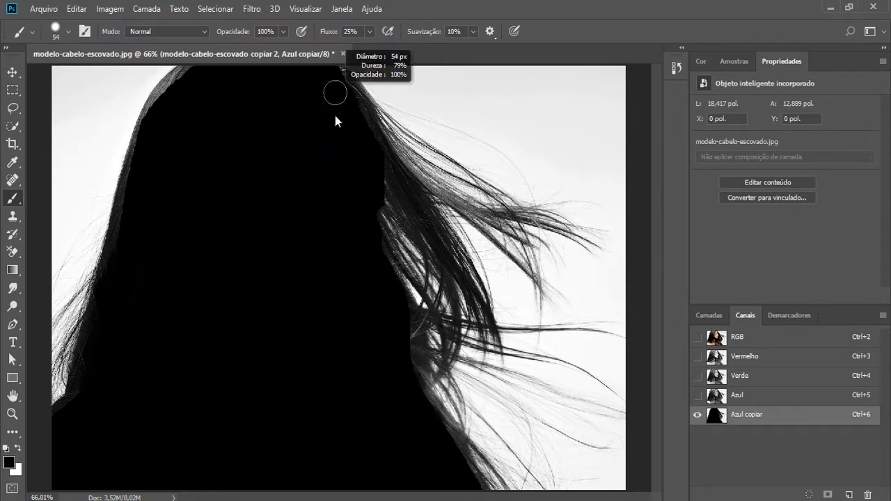
mouse_move(339, 80)
left_mouse_down()
mouse_move(356, 104)
mouse_move(179, 85)
left_mouse_up()
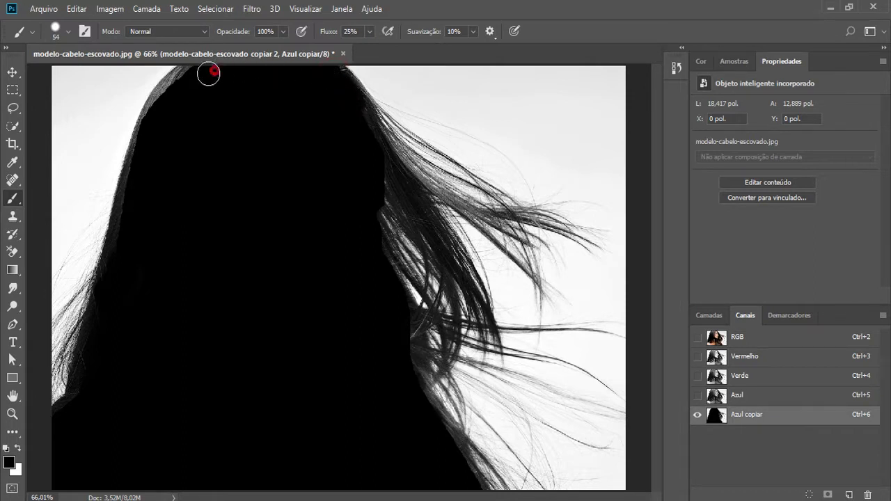
mouse_move(179, 85)
left_mouse_down()
mouse_move(152, 122)
mouse_move(187, 76)
mouse_move(157, 106)
mouse_move(139, 160)
left_mouse_up()
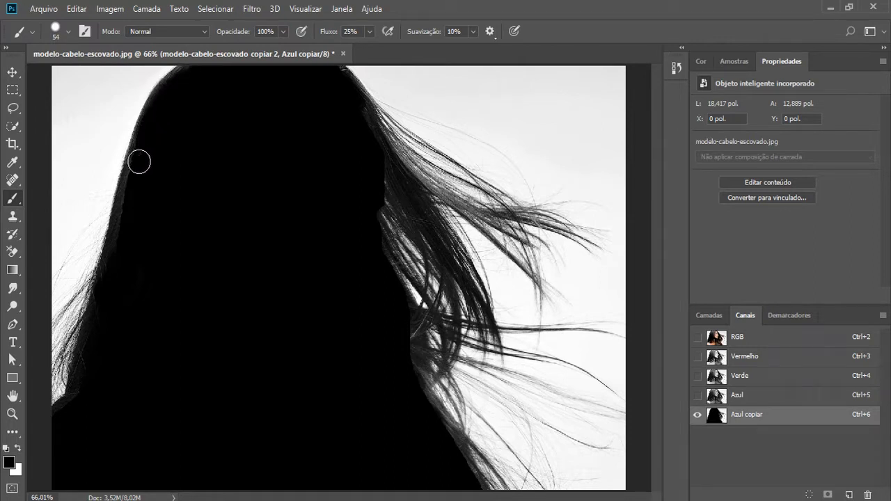
- Switch to a white 184 px Sobrepor brush and brighten the sky along the top
left_click(193, 31)
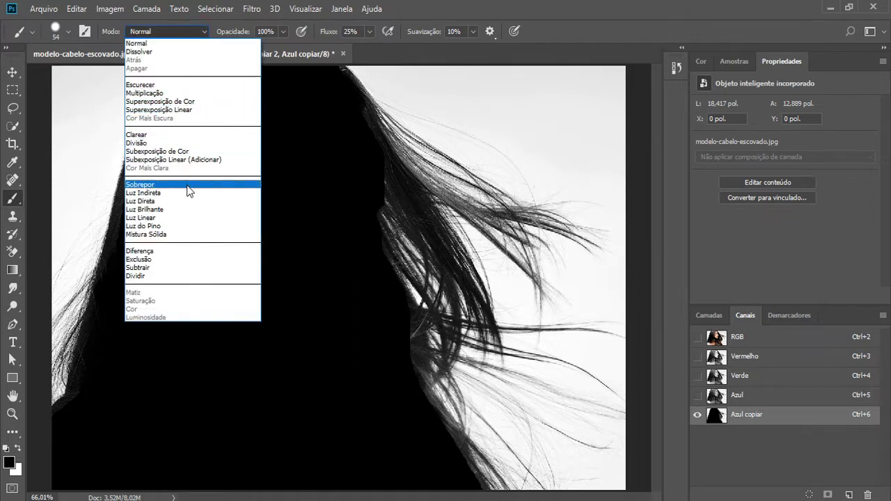
left_click(188, 185)
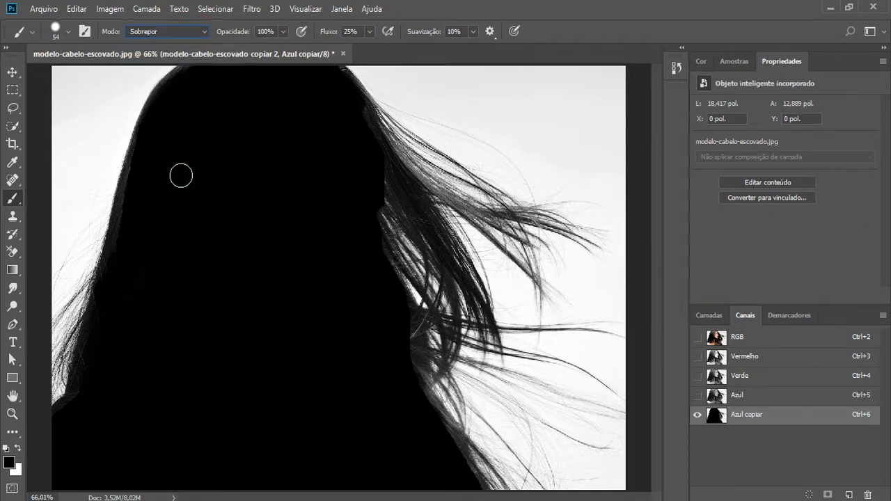
right_click(374, 78, "alt")
left_click_drag(569, 106, 430, 72)
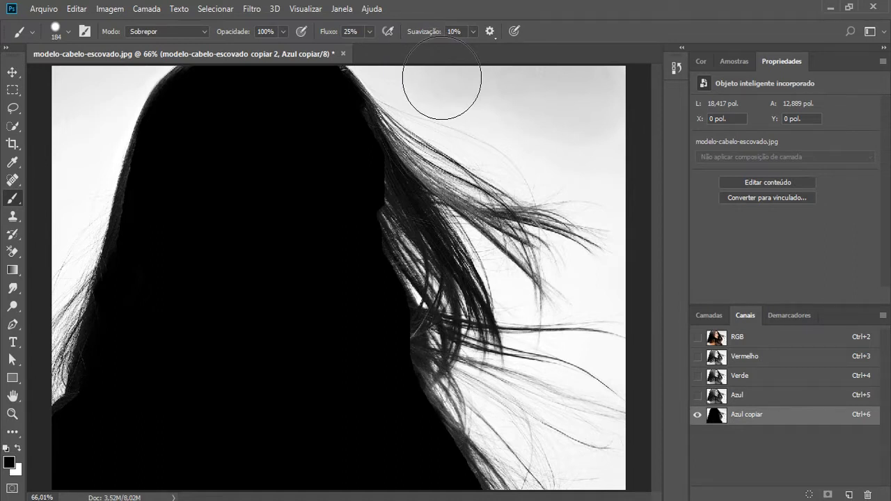
key("x")
mouse_move(442, 78)
left_mouse_down()
mouse_move(586, 77)
mouse_move(492, 104)
left_mouse_up()
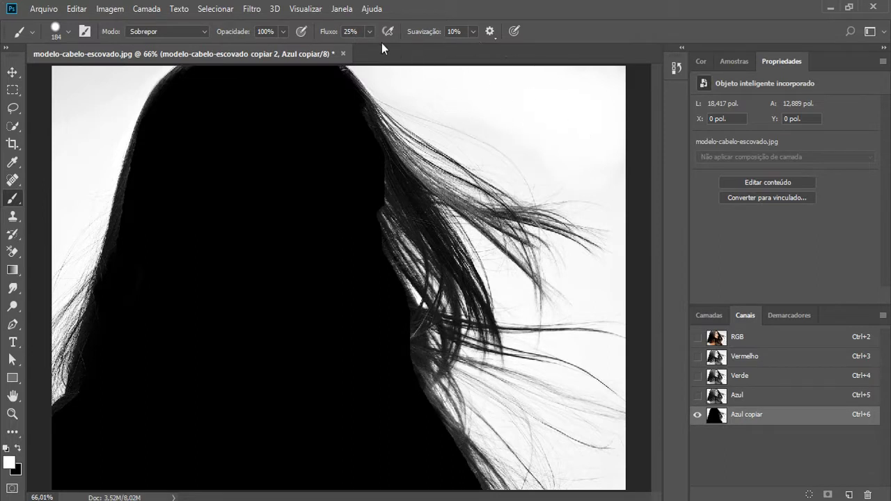
- Whiten the background near the upper-right hair, then lower brush flow to 30%
left_click(369, 31)
left_click_drag(372, 47, 416, 47)
left_click_drag(548, 153, 583, 215)
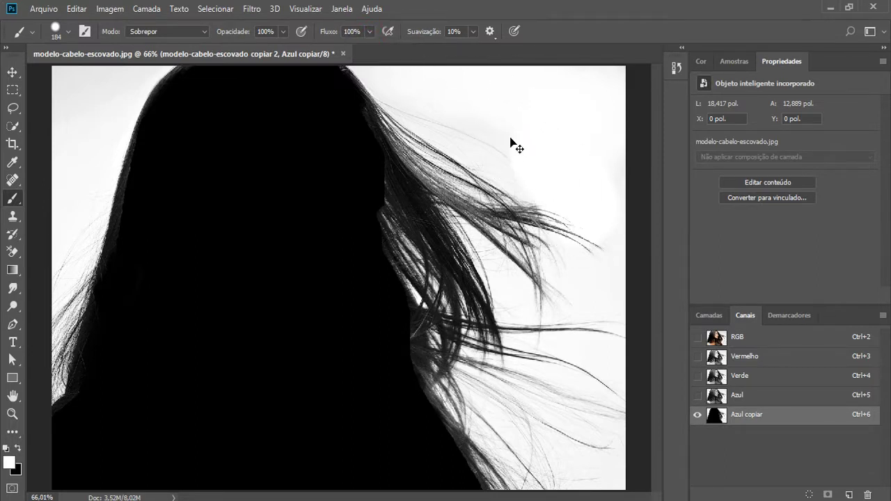
left_click(369, 31)
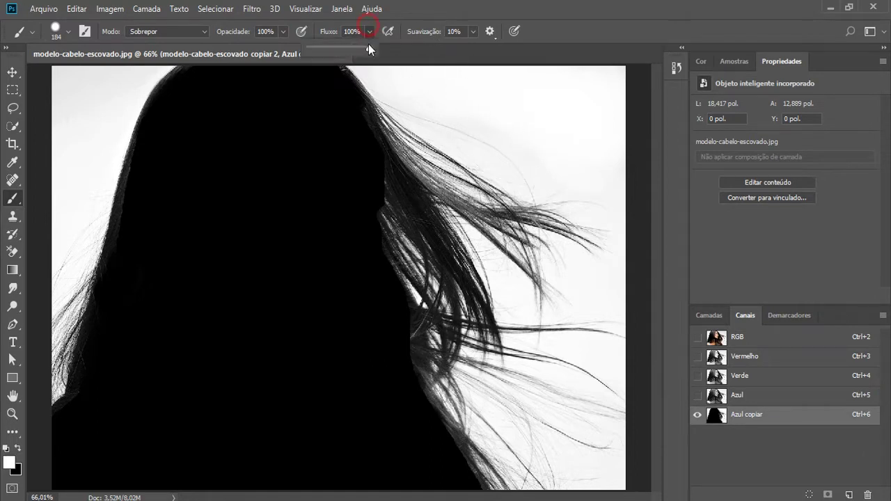
left_click_drag(332, 46, 327, 46)
- Dab white over the background around the right and lower-right hair tips
left_click(541, 124)
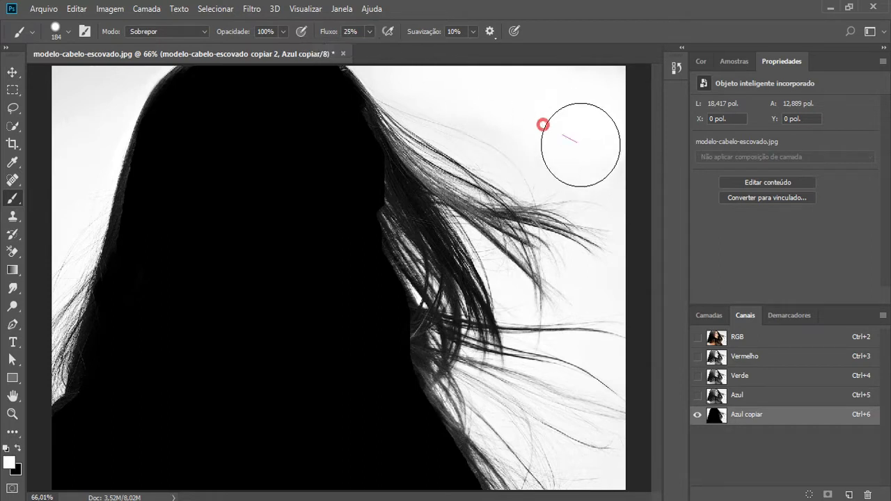
mouse_move(608, 283)
left_mouse_down()
mouse_move(606, 292)
mouse_move(587, 283)
left_mouse_up()
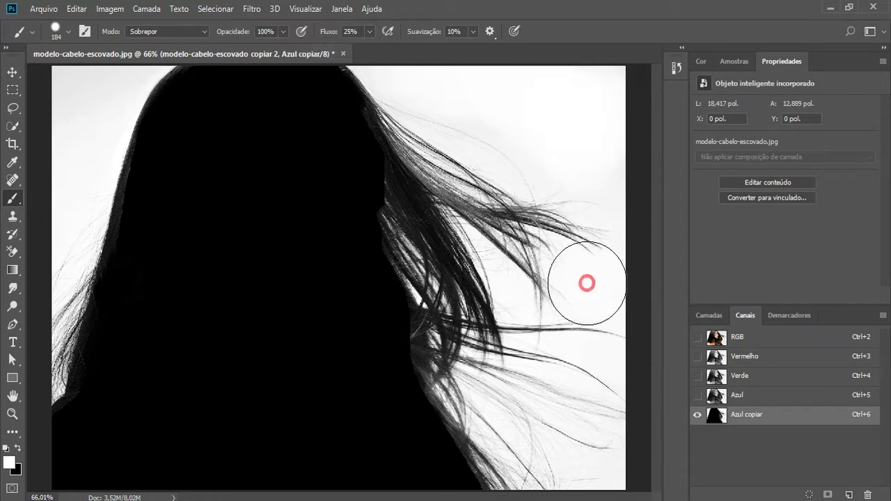
left_click(567, 124)
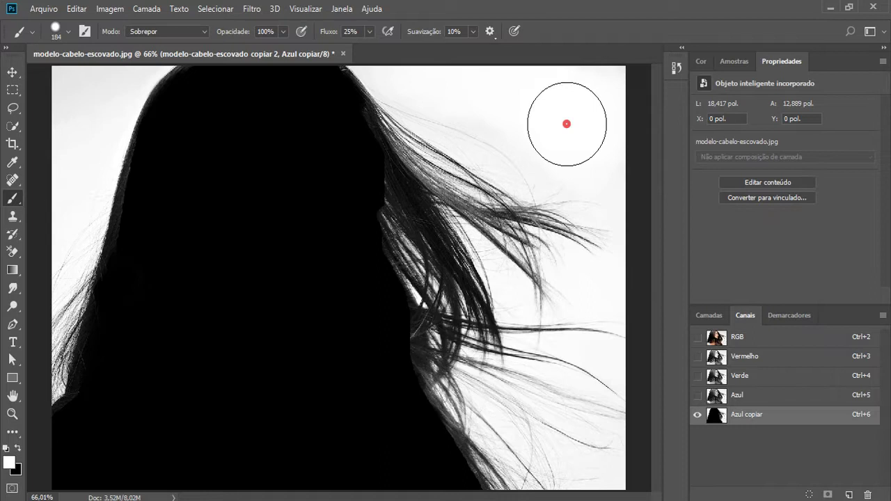
left_click(517, 282)
left_click(591, 344)
left_click(599, 474)
left_click_drag(599, 476, 585, 418)
- Lighten the top-left background beside and along the top of the head
left_click(541, 472)
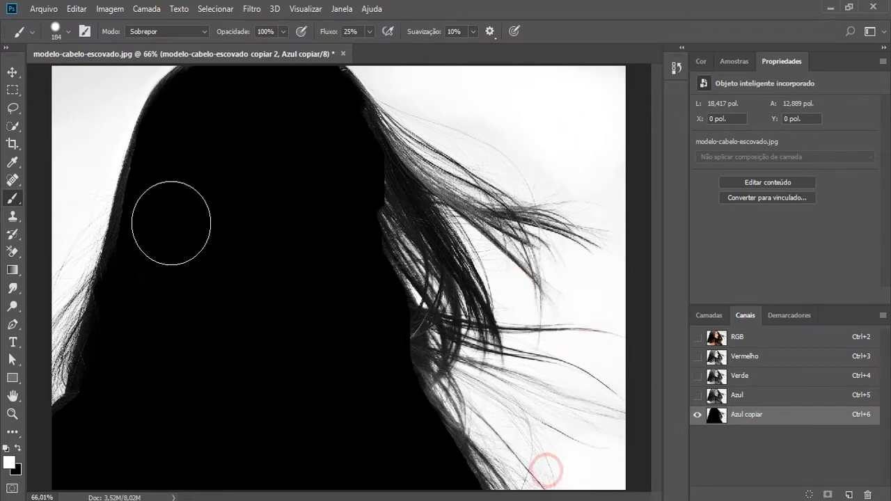
left_click(68, 109)
left_click_drag(65, 117, 71, 98)
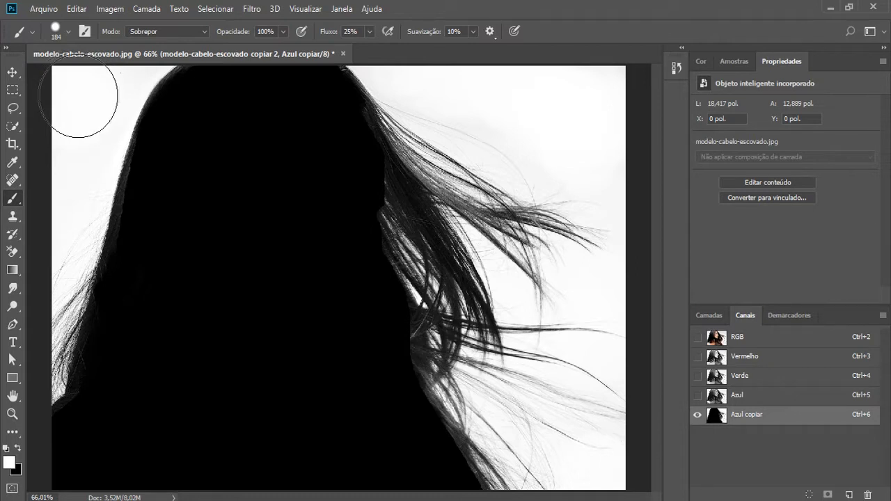
mouse_move(78, 95)
left_mouse_down()
mouse_move(189, 96)
mouse_move(69, 90)
mouse_move(199, 96)
mouse_move(73, 94)
mouse_move(179, 89)
left_mouse_up()
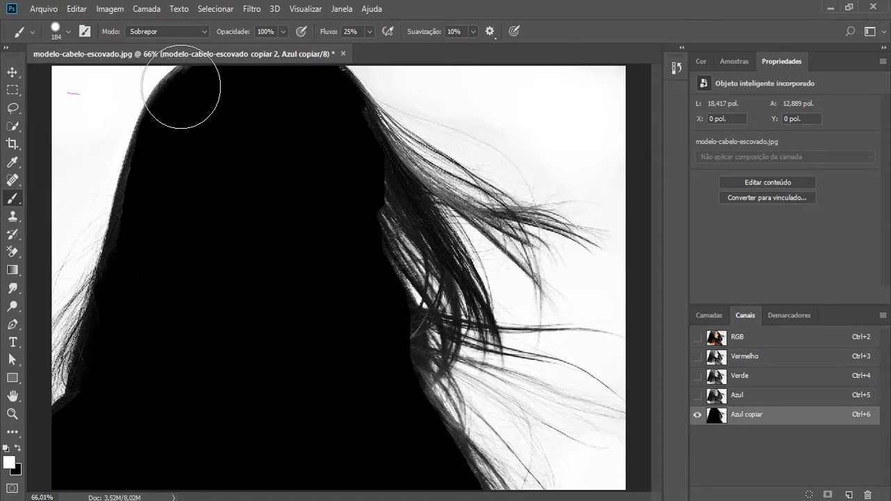
- Switch to black, shrink the brush to 63 px, and darken the top and left hair edges
key("x")
left_click(179, 86)
left_click(180, 87)
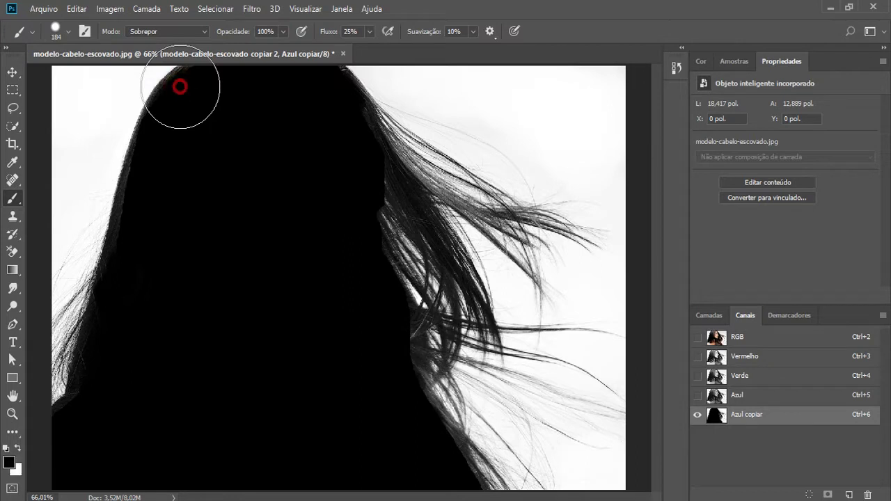
left_click_drag(174, 167, 133, 151)
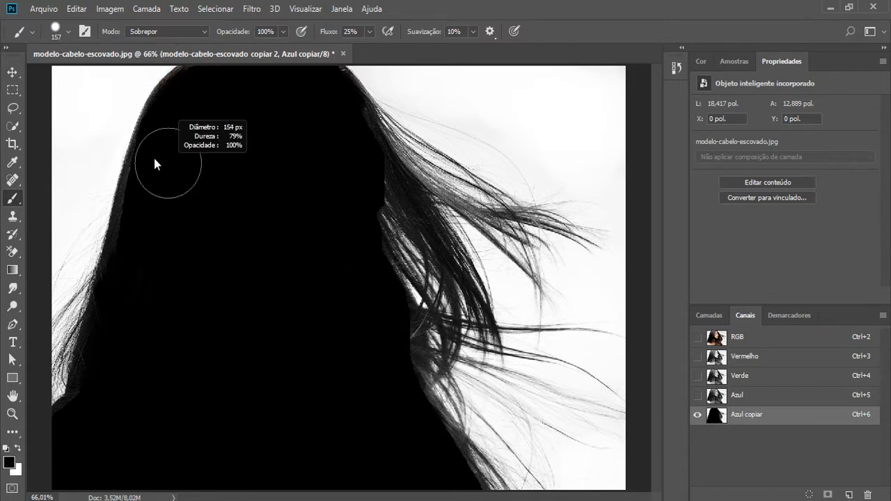
left_click(135, 172)
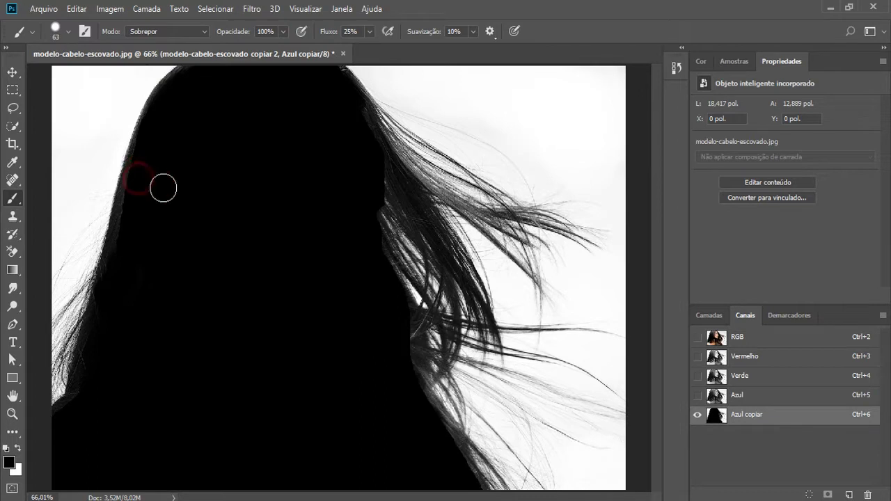
- Darken the loose hair strands along the lower-right and upper-right edges
mouse_move(423, 373)
left_mouse_down()
mouse_move(434, 422)
mouse_move(473, 492)
left_mouse_up()
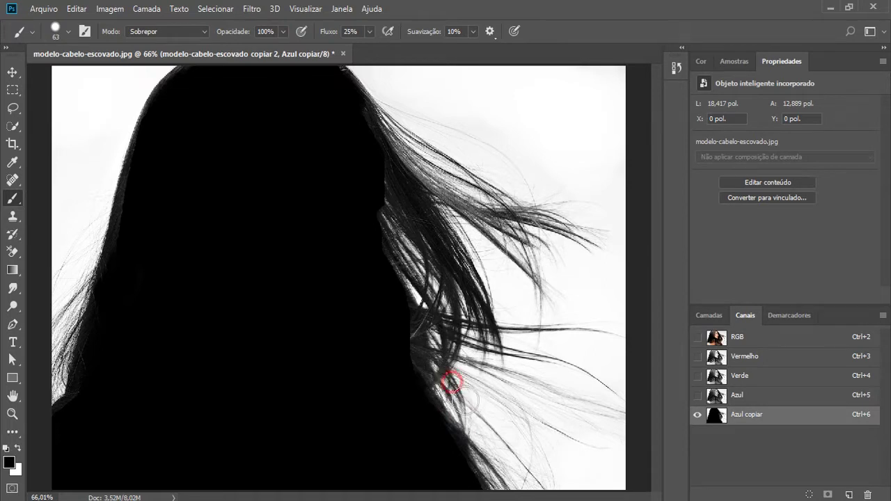
left_click_drag(450, 380, 550, 488)
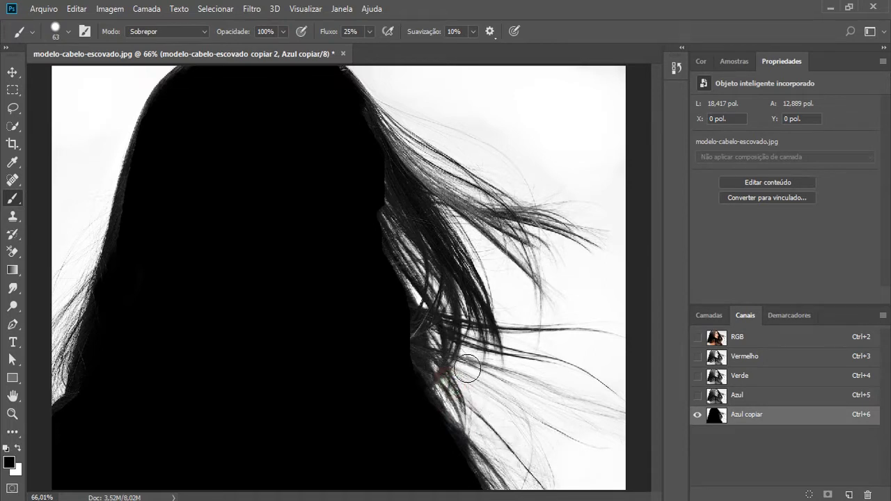
mouse_move(460, 370)
left_mouse_down()
mouse_move(511, 404)
mouse_move(547, 485)
left_mouse_up()
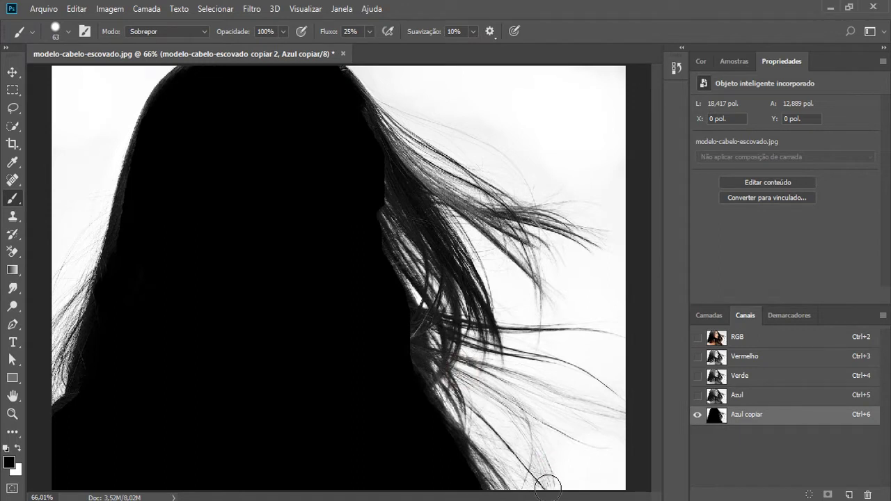
left_click_drag(488, 364, 619, 416)
left_click_drag(395, 105, 472, 129)
left_click_drag(508, 155, 534, 214)
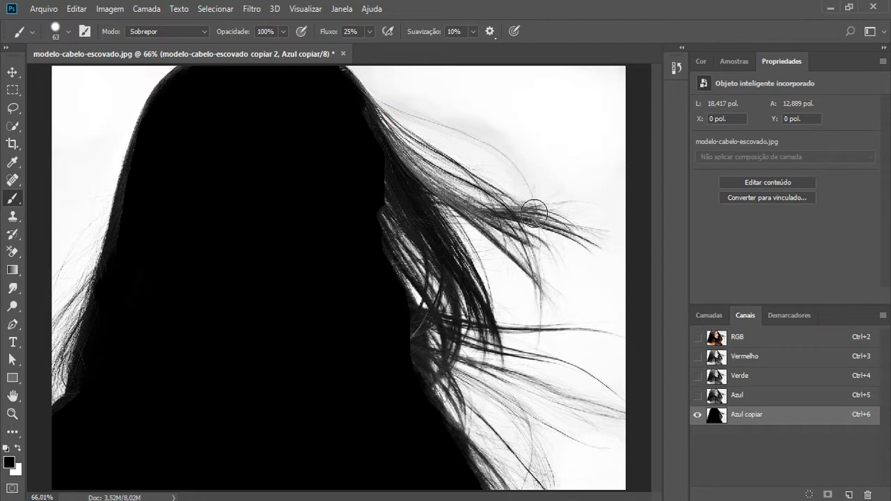
left_click_drag(467, 114, 531, 150)
left_click_drag(466, 119, 530, 156)
- At 114 px and 12% flow, touch up upper strands and the left hair edge
right_click(438, 107, "alt")
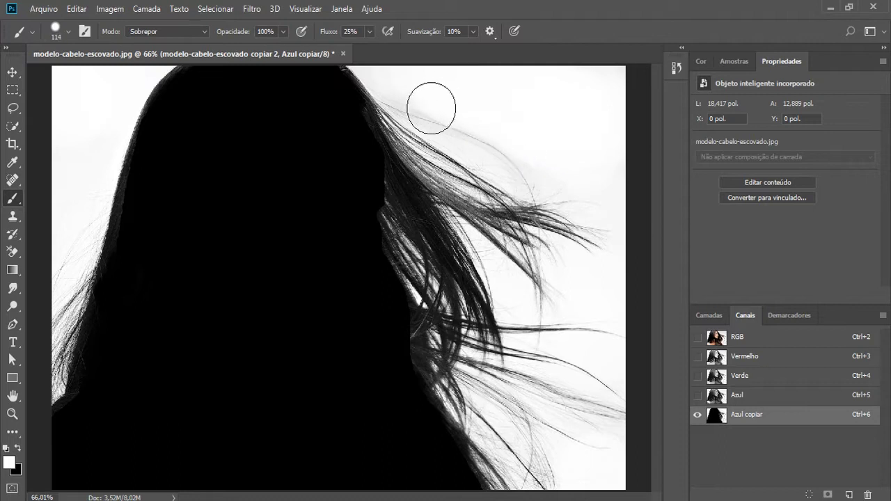
left_click_drag(508, 153, 521, 175)
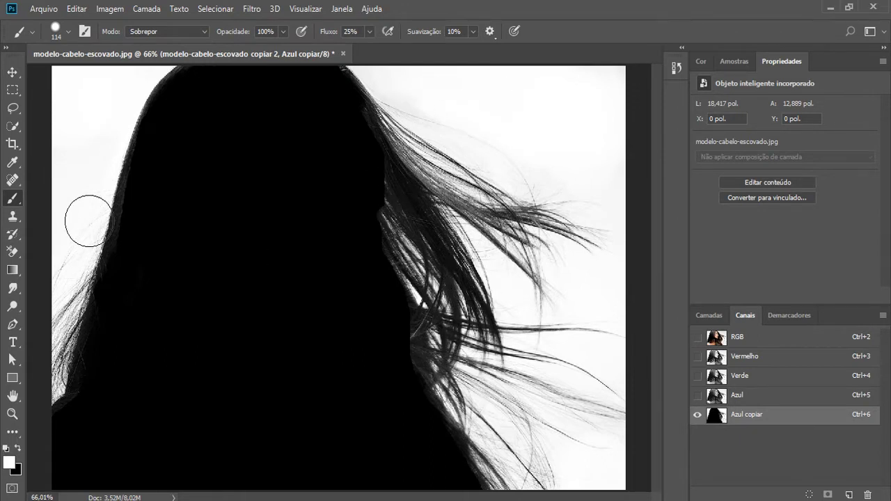
key("x")
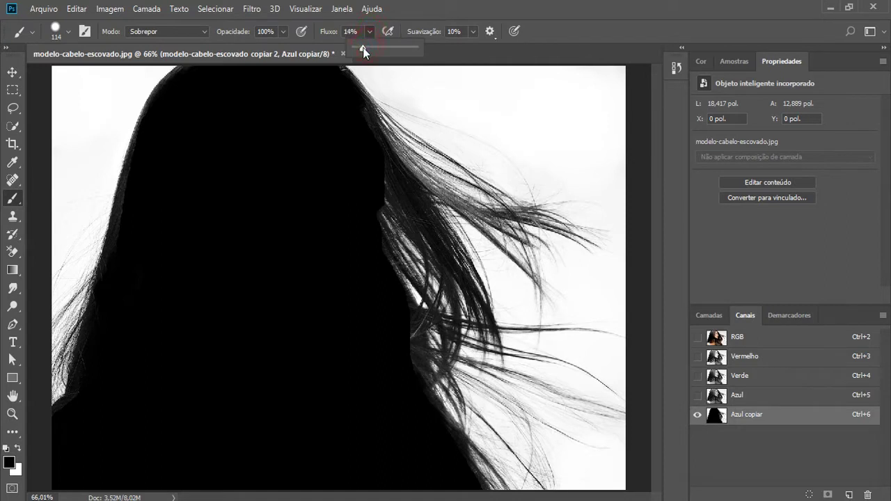
left_click(116, 205)
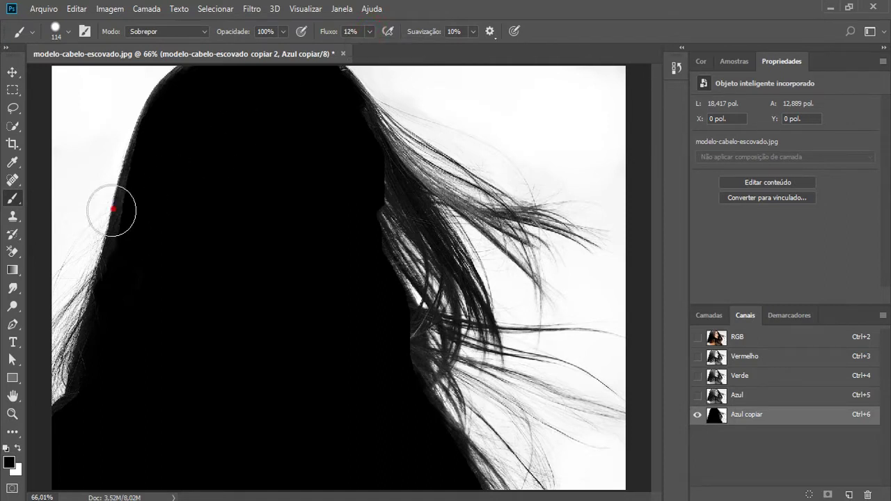
mouse_move(80, 263)
left_mouse_down()
mouse_move(100, 222)
mouse_move(79, 247)
mouse_move(151, 149)
mouse_move(60, 279)
left_mouse_up()
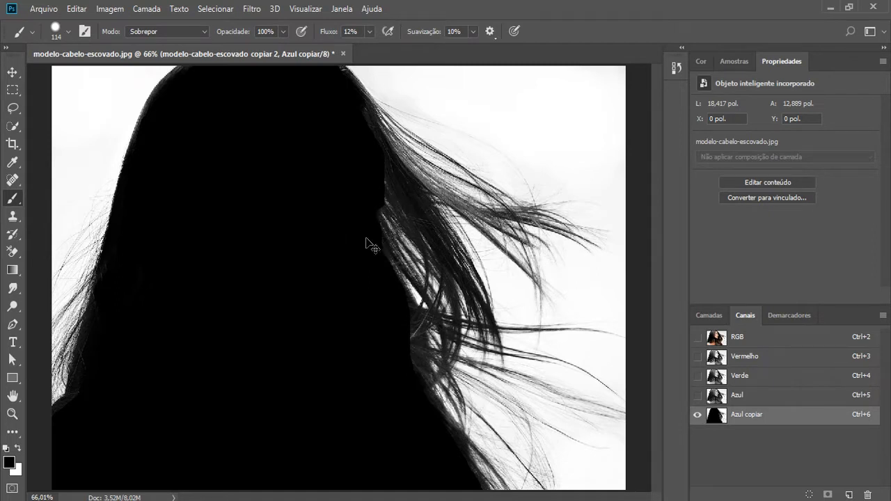
- Apply Levels to Azul copiar with input values 0, 0,25 and 247
key("ctrl+l")
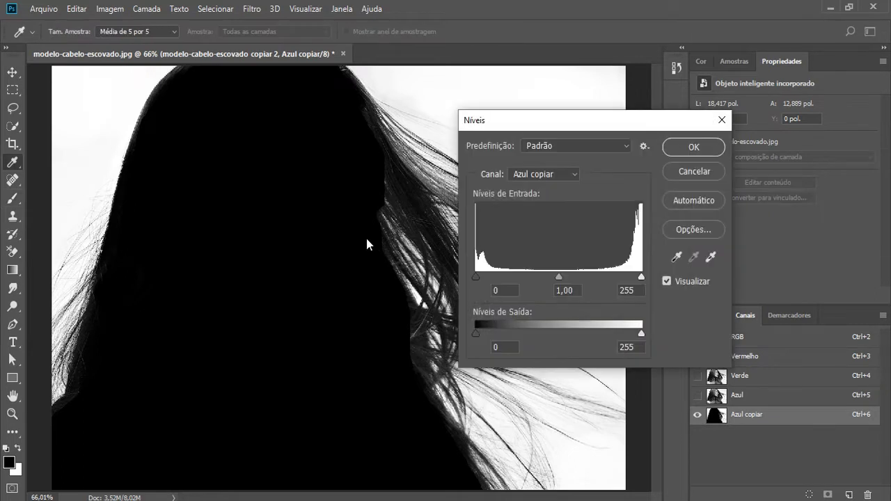
left_click_drag(559, 277, 549, 276)
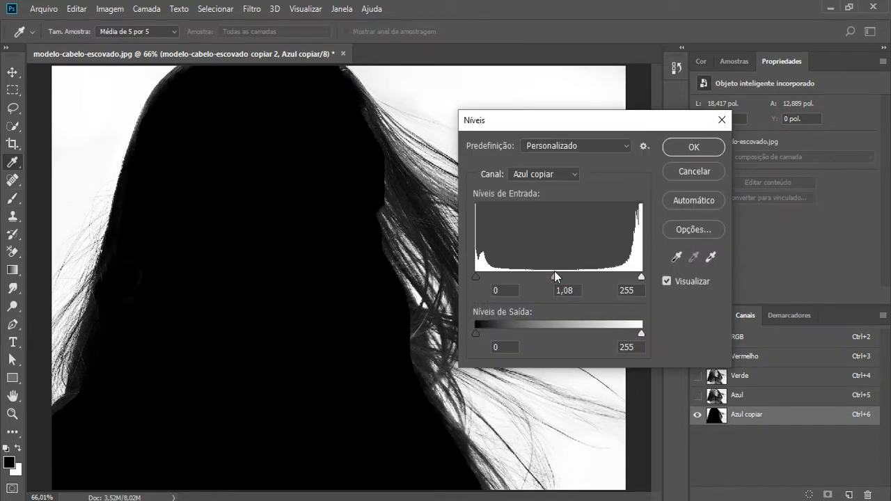
left_click_drag(642, 277, 612, 276)
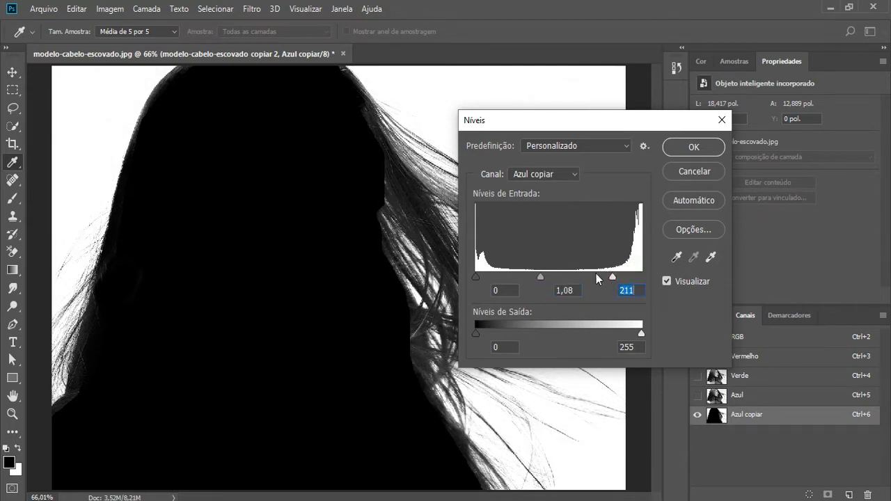
left_click_drag(543, 276, 638, 275)
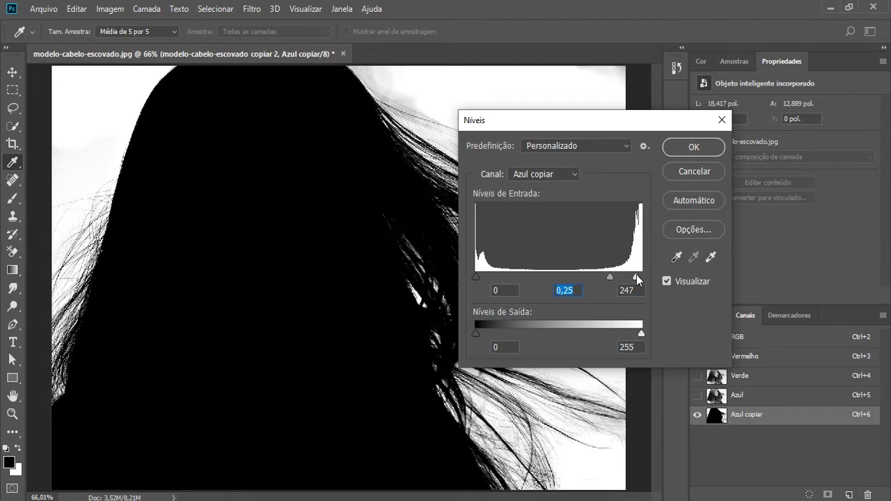
left_click(637, 278)
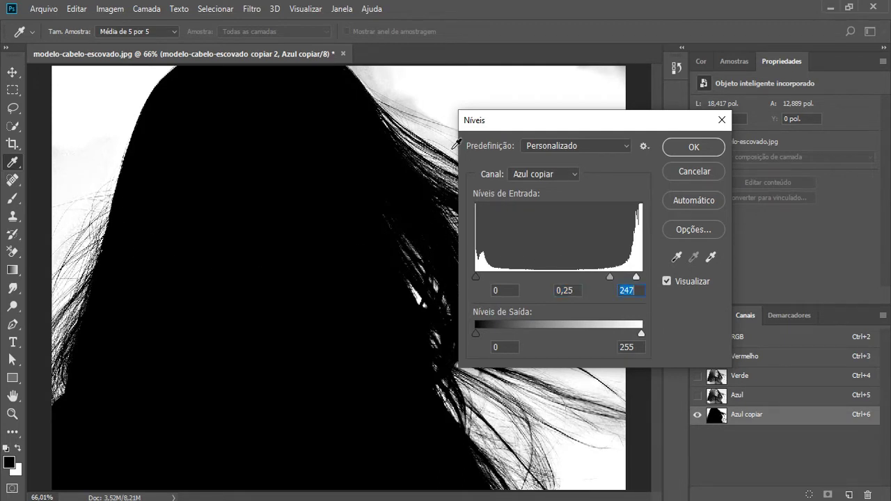
left_click(685, 148)
- Resize the brush to 69 px and lighten the grey haze beside the upper hair edge
key("b")
right_click(422, 98, "alt")
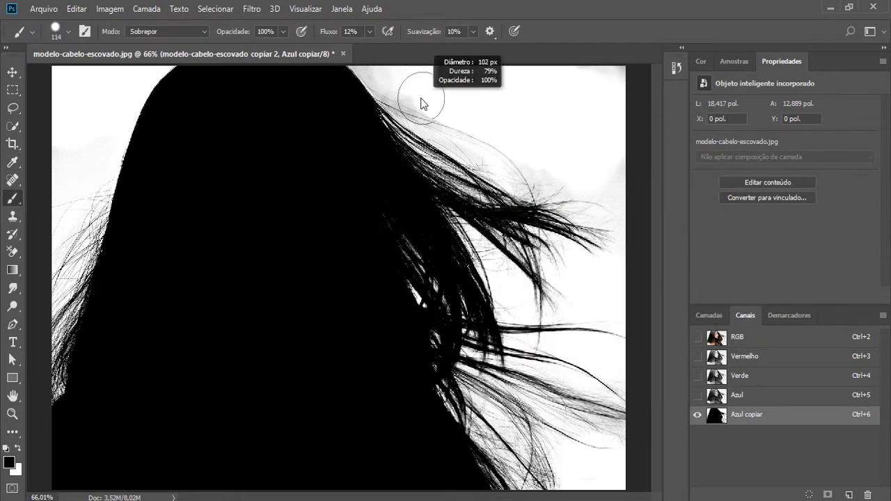
left_click_drag(422, 104, 418, 90)
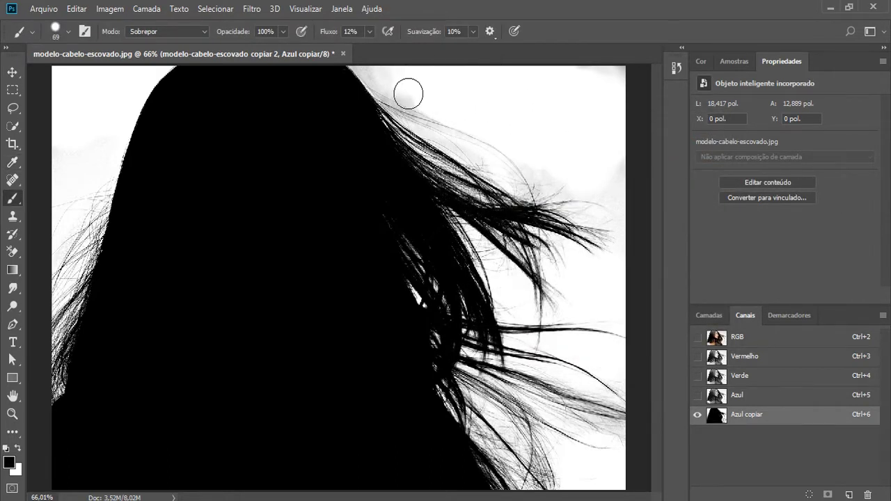
mouse_move(404, 91)
left_mouse_down()
mouse_move(419, 89)
mouse_move(394, 88)
mouse_move(408, 109)
mouse_move(378, 79)
left_mouse_up()
left_click_drag(418, 106, 426, 109)
mouse_move(362, 54)
left_mouse_down()
mouse_move(363, 68)
mouse_move(392, 56)
left_mouse_up()
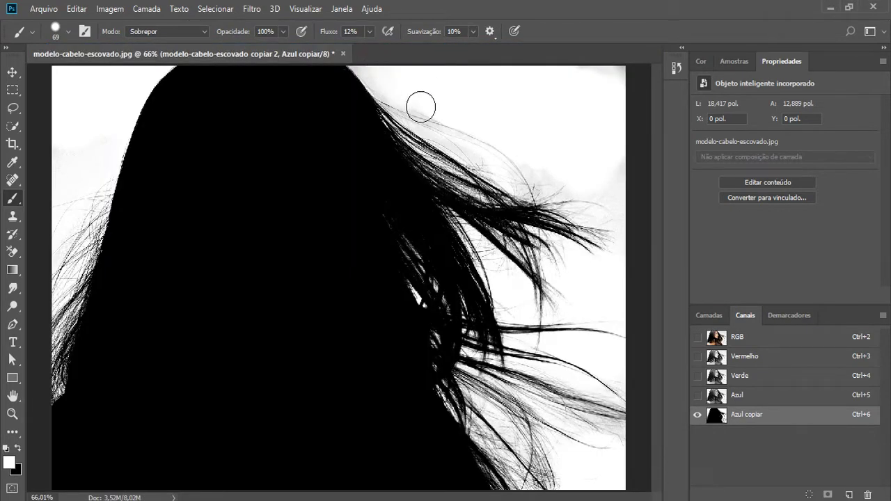
- Enlarge the brush to 120 px, lighten haze along the upper strands, and raise flow to 25%
key("bracketright")
key("bracketright")
key("bracketright")
left_click(433, 108)
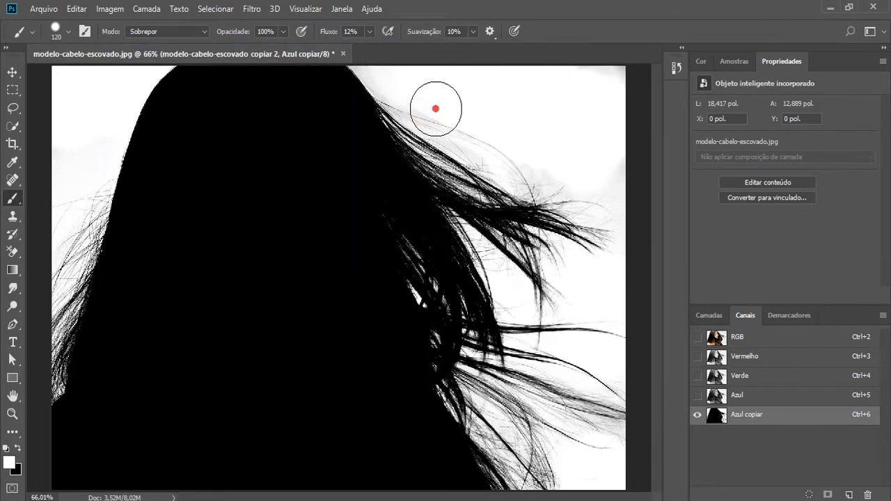
mouse_move(435, 109)
left_mouse_down()
mouse_move(615, 195)
mouse_move(540, 154)
left_mouse_up()
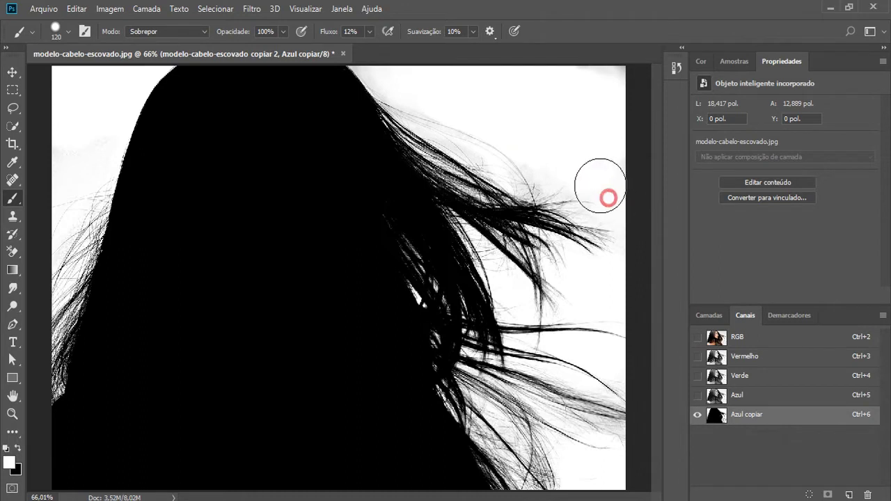
left_click(369, 31)
left_click_drag(372, 45, 378, 44)
left_click_drag(591, 182, 615, 220)
- Lighten the grey haze around the right, lower-right and top hair tips
left_click(603, 292)
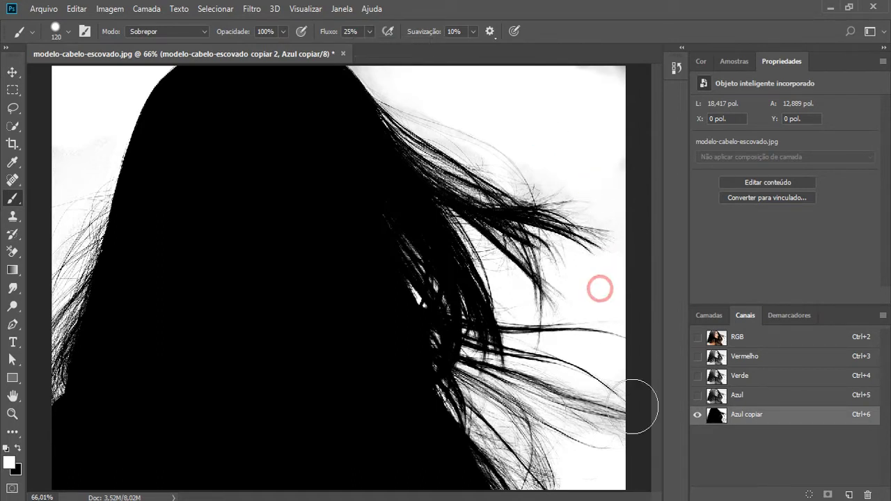
left_click(610, 476)
left_click(453, 89)
left_click(386, 79)
- Shrink the brush to 57 px, touch up the top-left background, and load Azul copiar as a selection
right_click(368, 64)
left_click(361, 65)
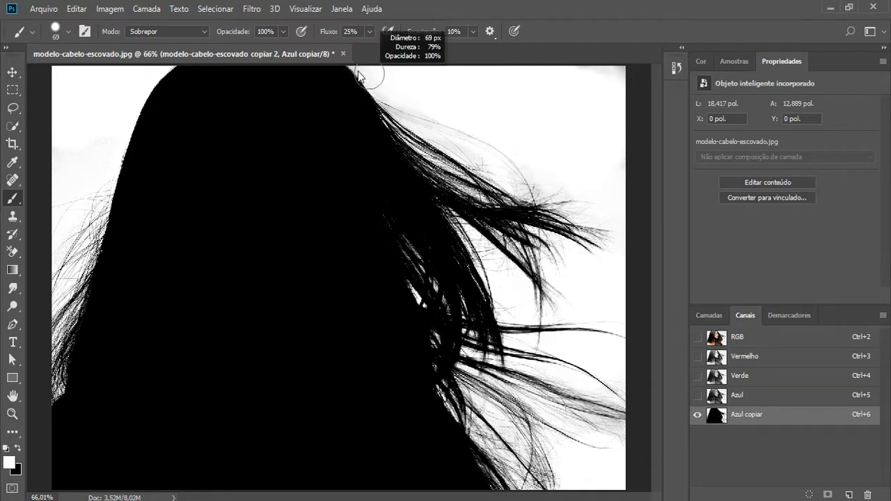
left_click(355, 67)
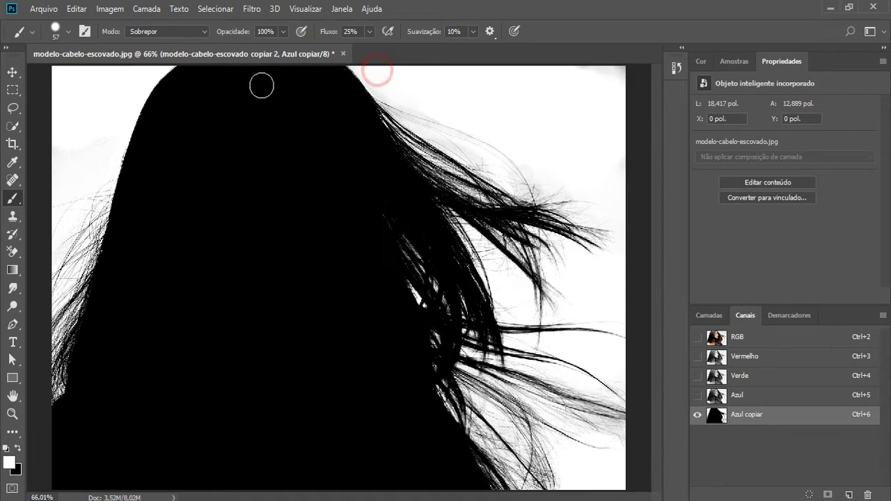
left_click_drag(125, 81, 107, 96)
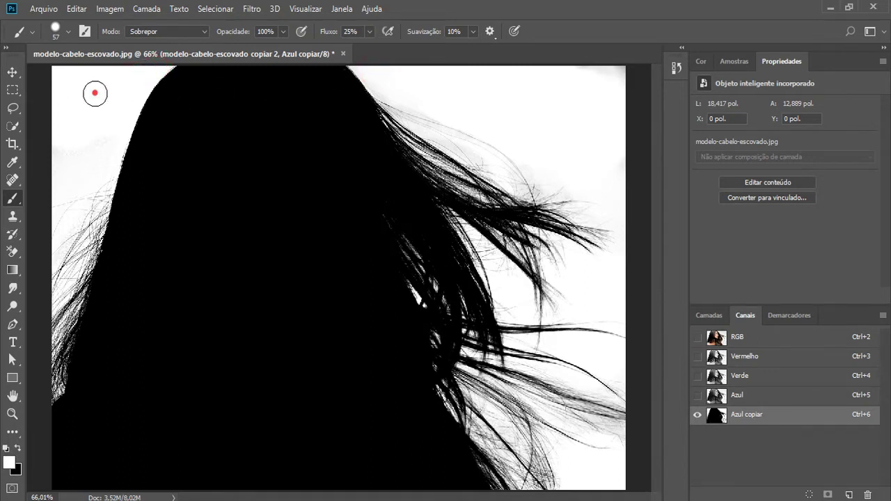
left_click(60, 99)
left_click(719, 416, "ctrl")
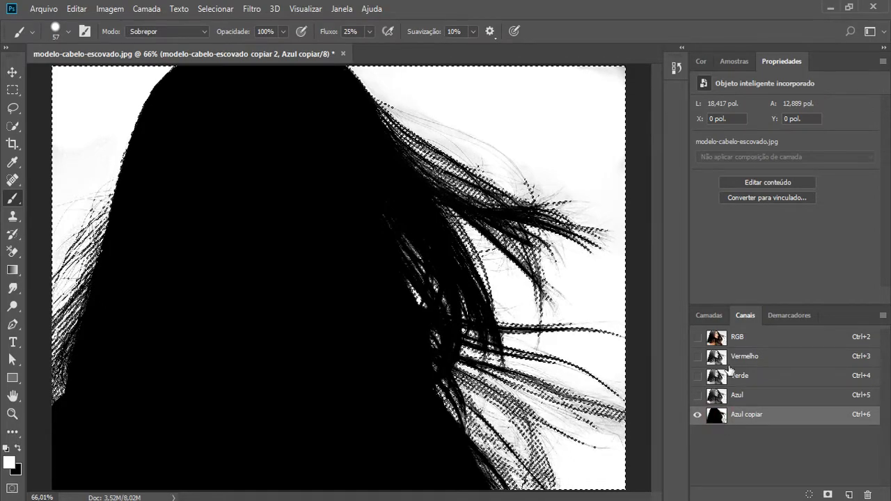
- Return to the RGB composite and add a layer mask from the selection to copiar 2
left_click(738, 339)
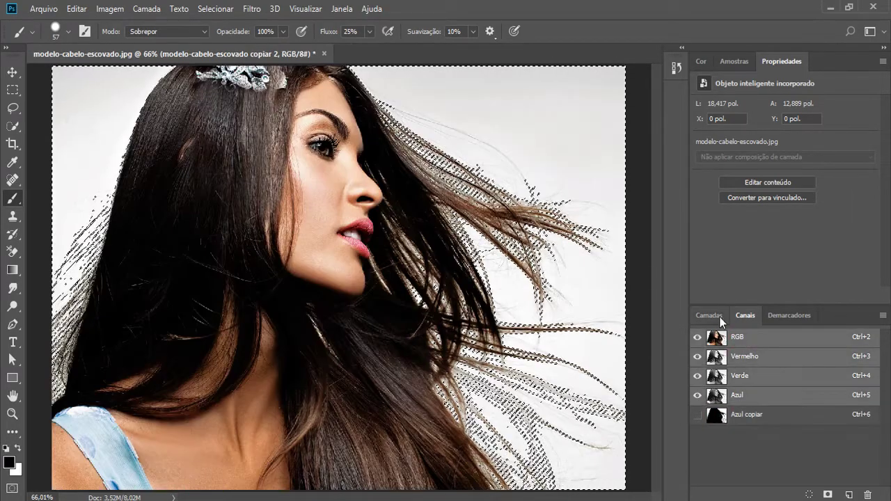
left_click(715, 316)
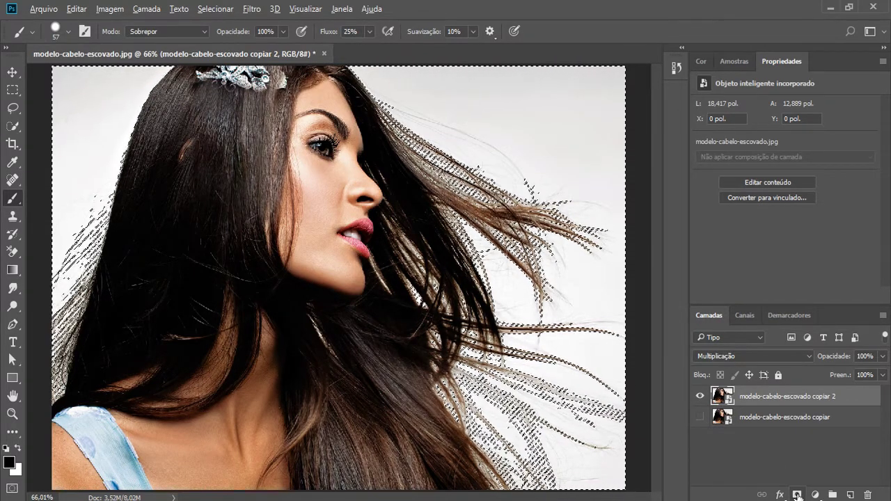
left_click(797, 495)
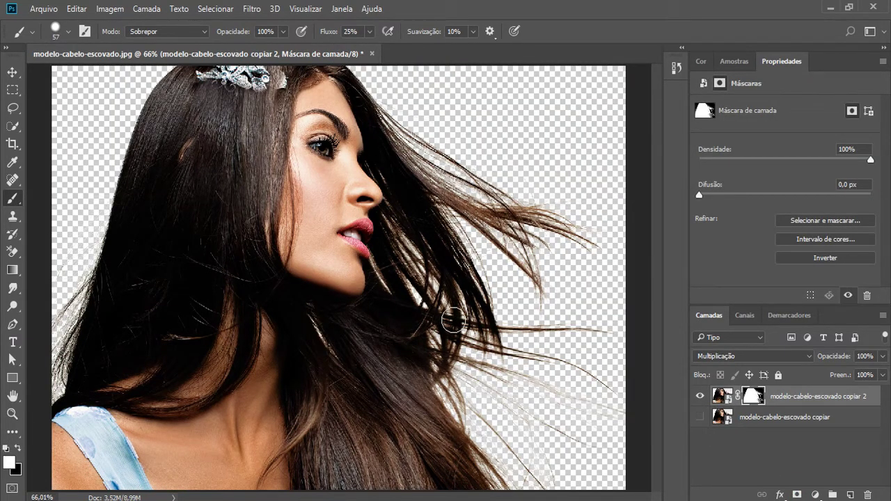
left_click(757, 421)
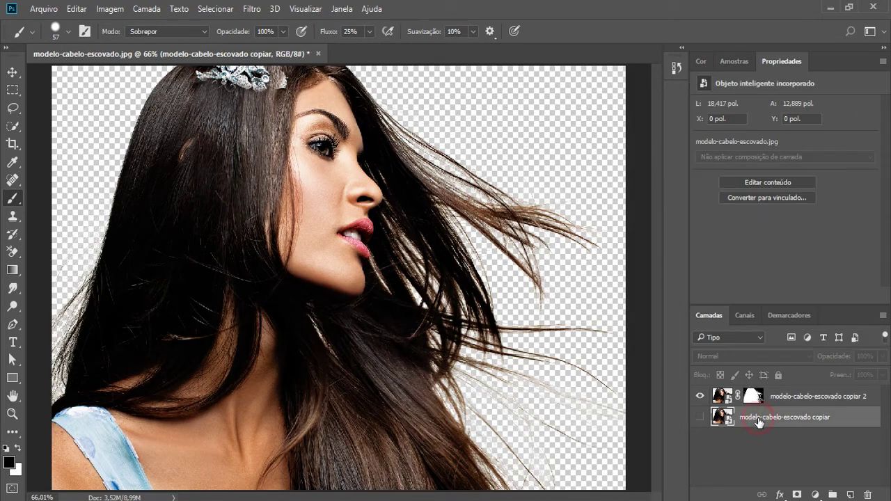
- Add a Cor sólida fill layer in dark brown 614a1d beneath the cut-out woman
left_click(813, 495)
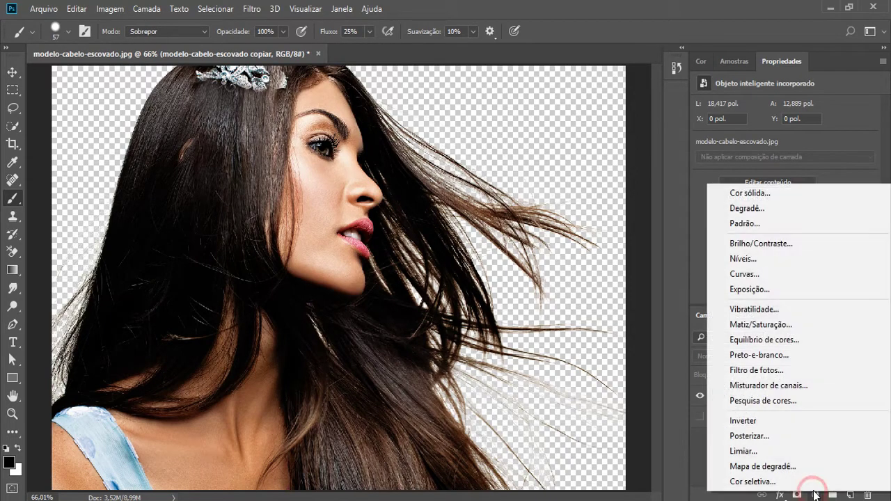
left_click(821, 192)
mouse_move(632, 233)
left_mouse_down()
mouse_move(646, 181)
mouse_move(625, 271)
mouse_move(638, 252)
left_mouse_up()
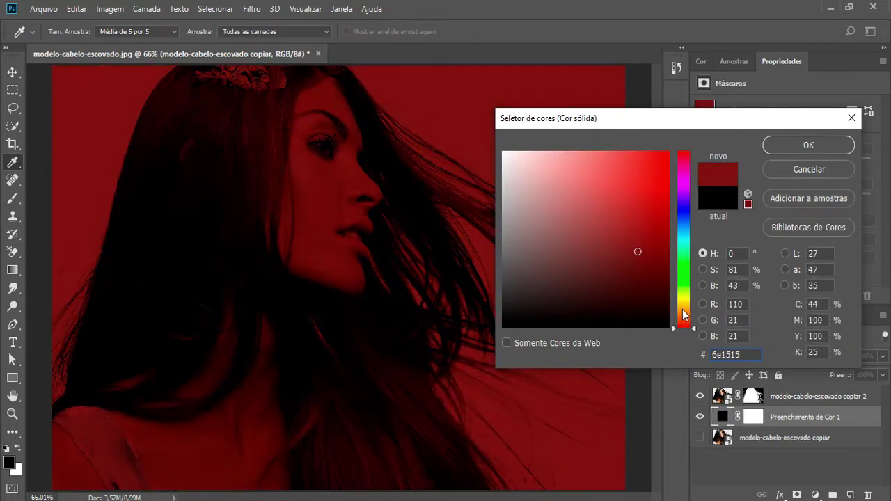
left_click(683, 311)
left_click_drag(626, 257, 619, 261)
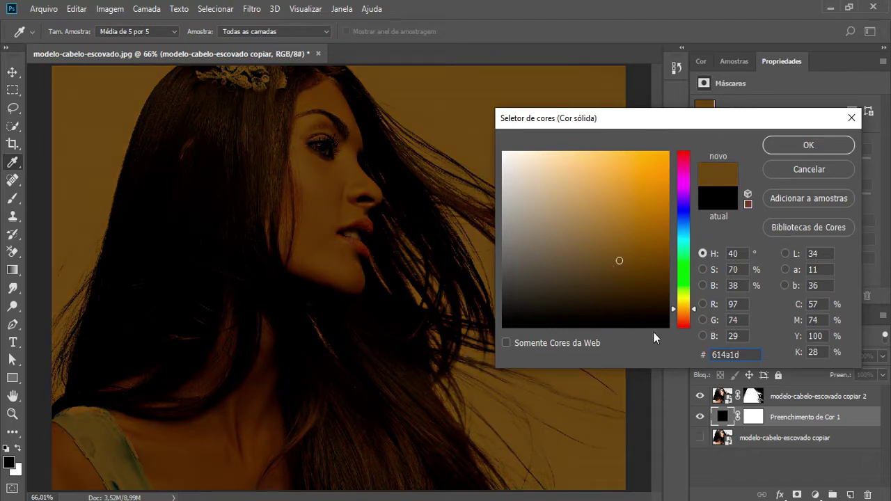
left_click(808, 145)
key("b")
scroll(563, 387, "up", 2)
- Inspect the lower and left hair edges over the brown fill, then show the bottom copiar layer
scroll(568, 376, "up", 1)
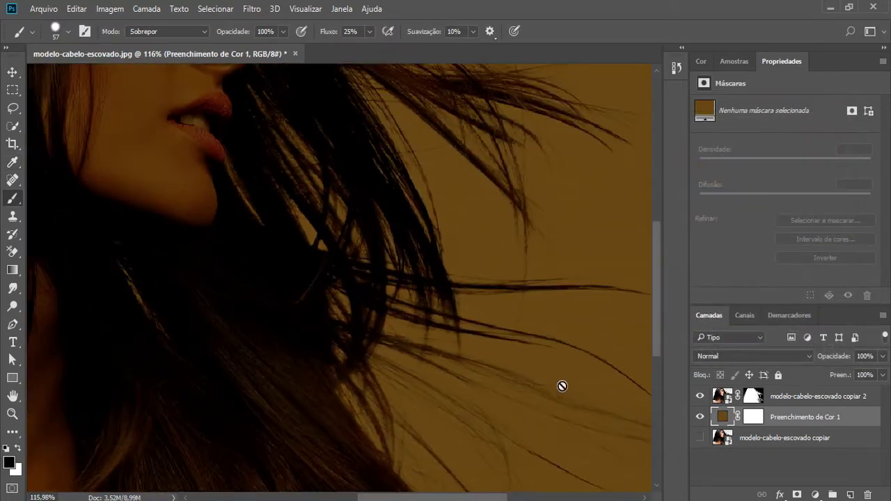
left_click_drag(539, 337, 551, 205)
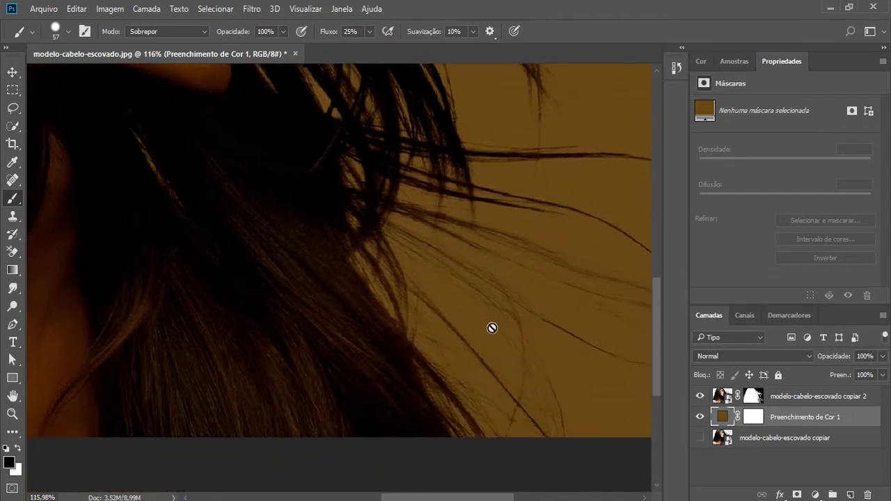
scroll(541, 310, "down", 1)
scroll(529, 292, "down", 1)
scroll(525, 278, "down", 1)
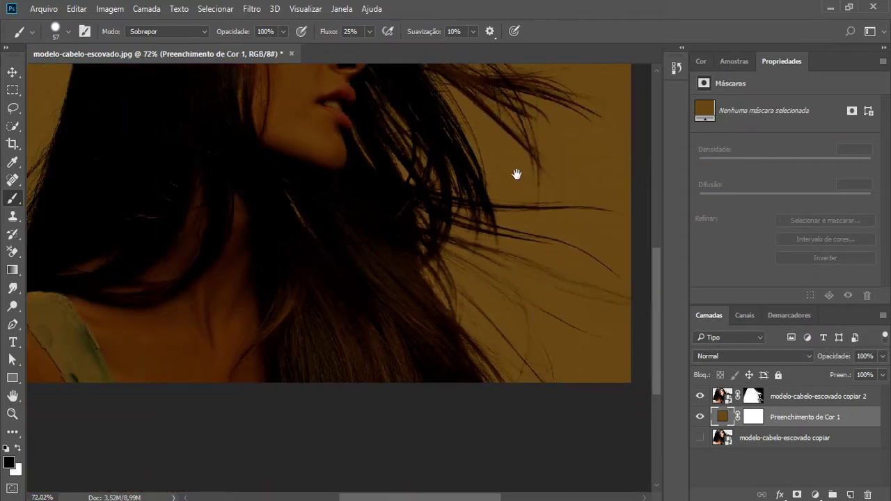
scroll(512, 195, "down", 1)
scroll(504, 212, "up", 1)
scroll(458, 313, "up", 1)
scroll(441, 300, "up", 1)
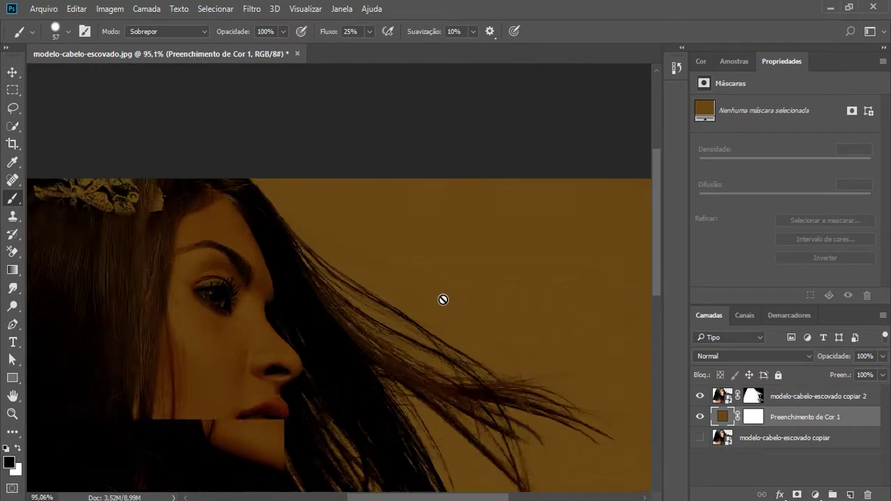
scroll(443, 291, "up", 2)
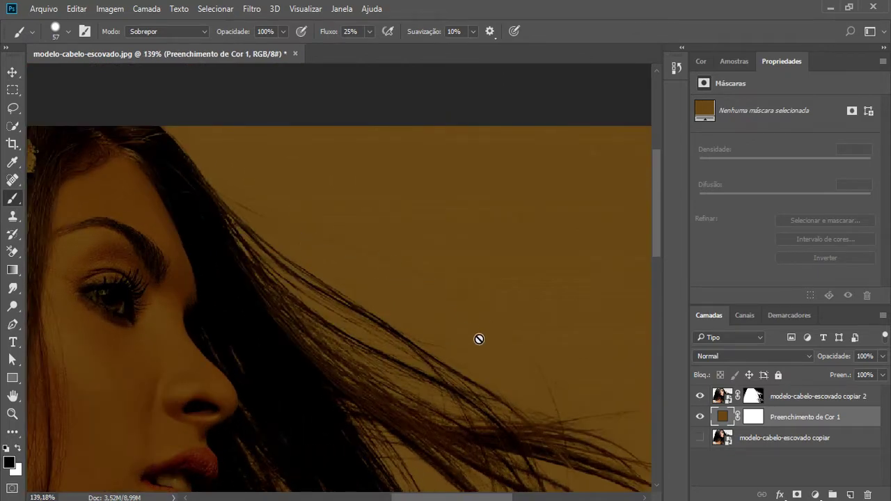
mouse_move(319, 323)
left_mouse_down()
mouse_move(565, 191)
mouse_move(548, 229)
mouse_move(348, 205)
mouse_move(394, 198)
mouse_move(340, 304)
mouse_move(241, 325)
left_mouse_up()
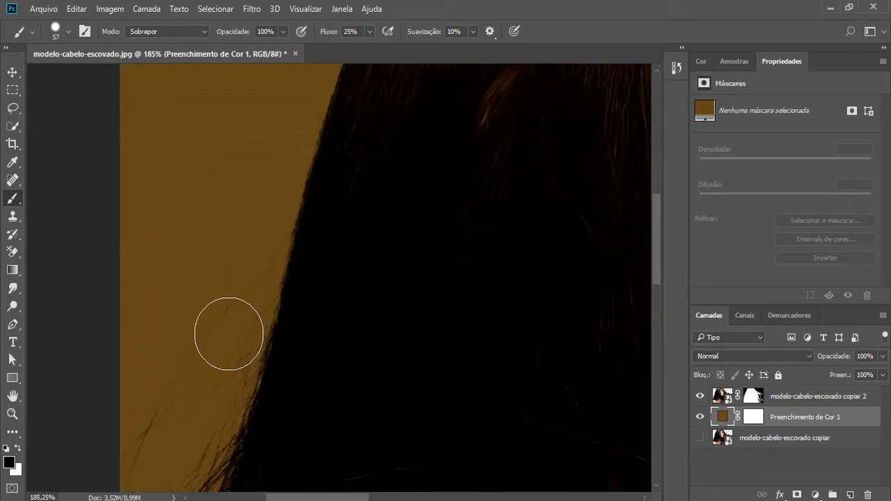
scroll(418, 264, "down", 2)
scroll(418, 264, "down", 1)
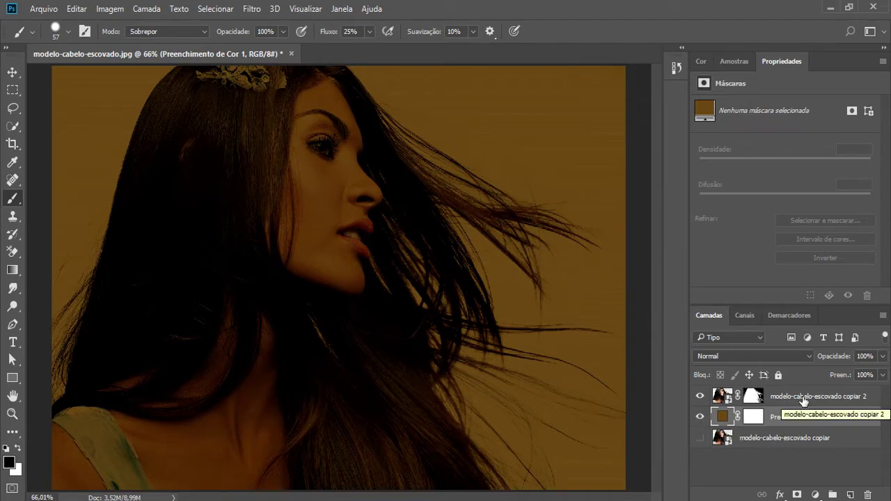
left_click(700, 438)
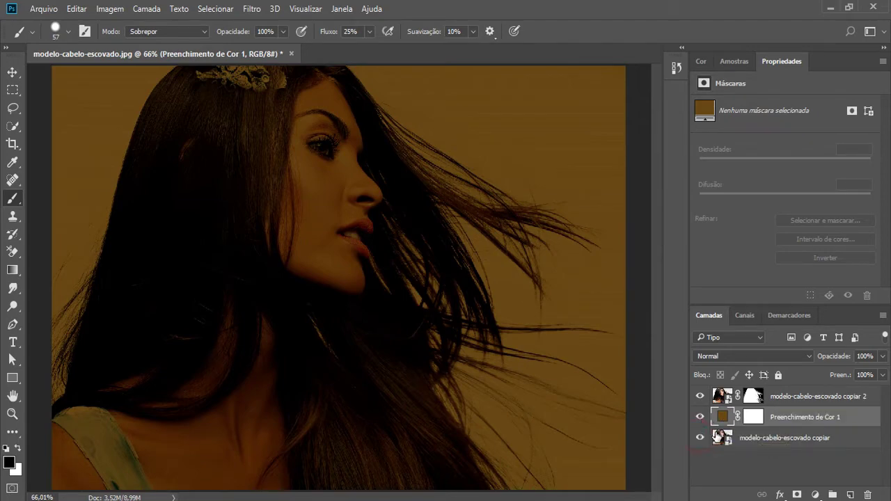
- Move the copiar layer to the top, hide it with a black mask, and set a 251 px brush
left_click(761, 440)
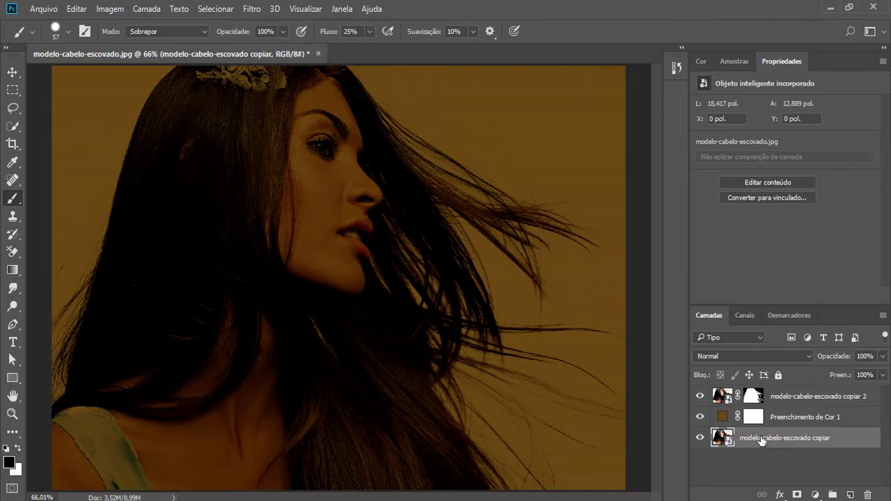
left_click_drag(761, 440, 764, 394)
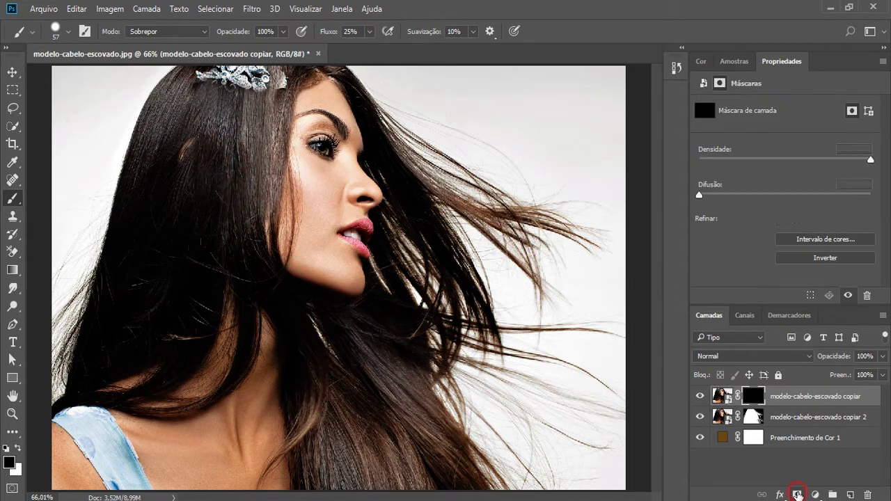
left_click(798, 495, "alt")
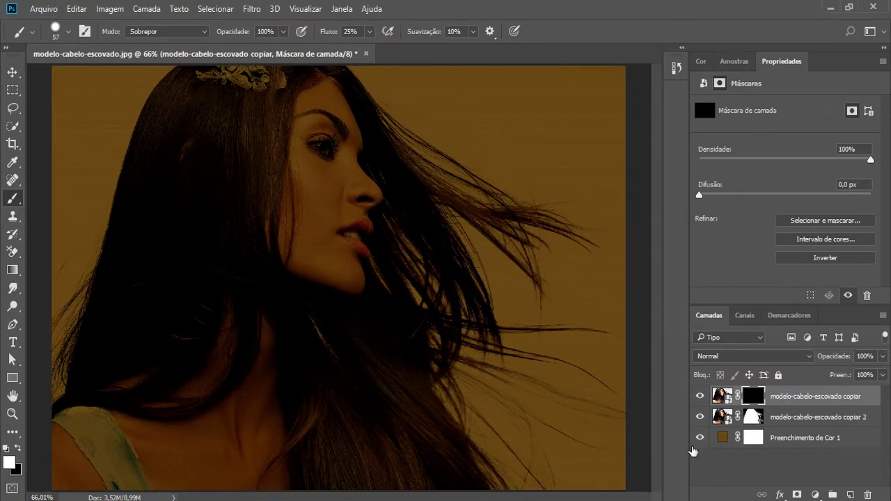
left_click_drag(306, 224, 362, 209)
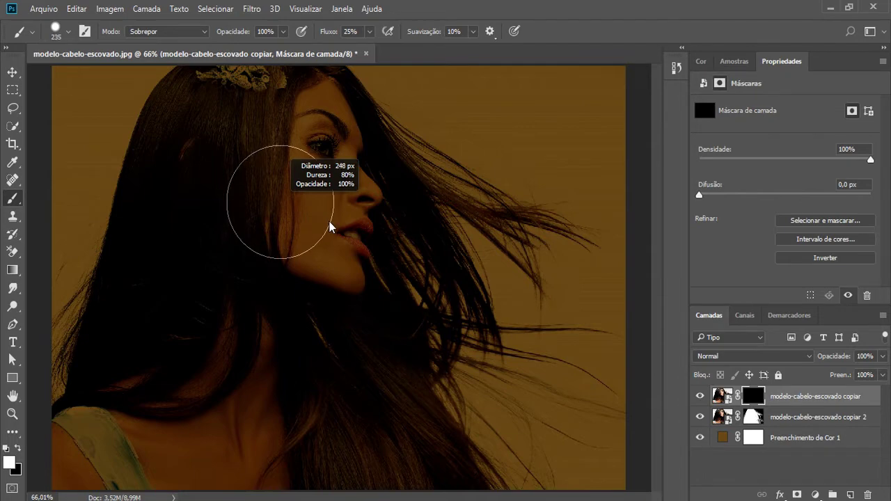
left_click(167, 32)
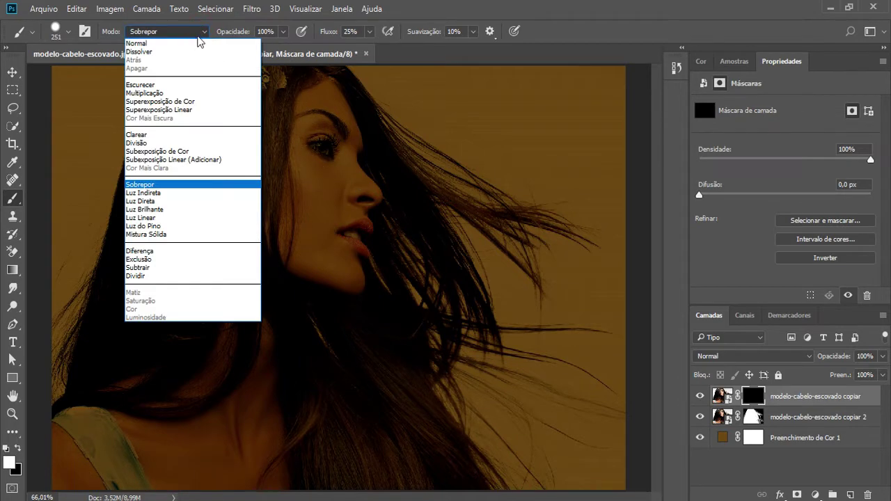
- Paint white in Normal mode on the top mask to reveal face, tiara and forehead, using a 132 px brush
left_click(149, 41)
mouse_move(275, 171)
left_mouse_down()
mouse_move(309, 172)
mouse_move(309, 295)
mouse_move(280, 180)
mouse_move(223, 219)
mouse_move(209, 213)
mouse_move(170, 353)
mouse_move(139, 408)
mouse_move(90, 446)
mouse_move(207, 420)
mouse_move(308, 458)
mouse_move(394, 463)
mouse_move(370, 378)
mouse_move(279, 297)
mouse_move(234, 119)
mouse_move(208, 140)
left_mouse_up()
mouse_move(209, 130)
left_mouse_down()
mouse_move(182, 115)
mouse_move(155, 198)
mouse_move(150, 324)
left_mouse_up()
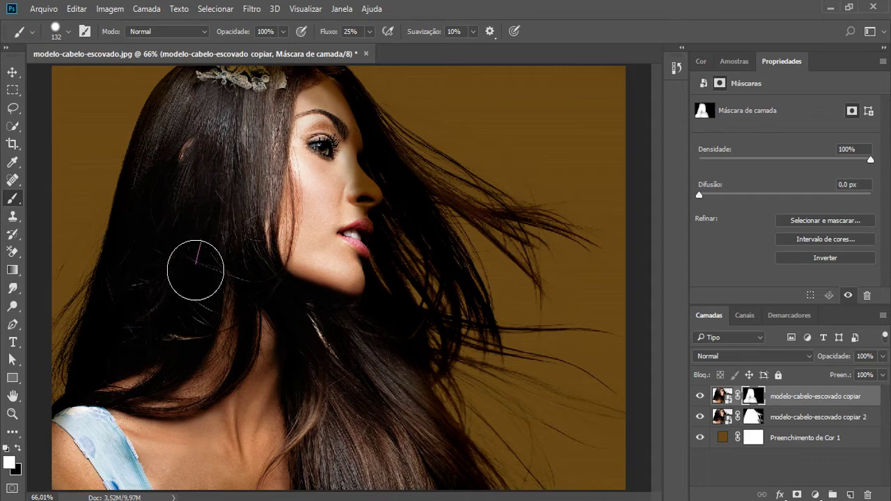
mouse_move(328, 94)
left_mouse_down()
mouse_move(347, 134)
mouse_move(348, 109)
mouse_move(372, 179)
mouse_move(348, 259)
mouse_move(387, 378)
mouse_move(369, 279)
mouse_move(368, 169)
mouse_move(330, 94)
mouse_move(267, 199)
mouse_move(306, 56)
mouse_move(285, 101)
mouse_move(244, 89)
mouse_move(204, 99)
mouse_move(215, 79)
mouse_move(252, 105)
mouse_move(314, 91)
left_mouse_up()
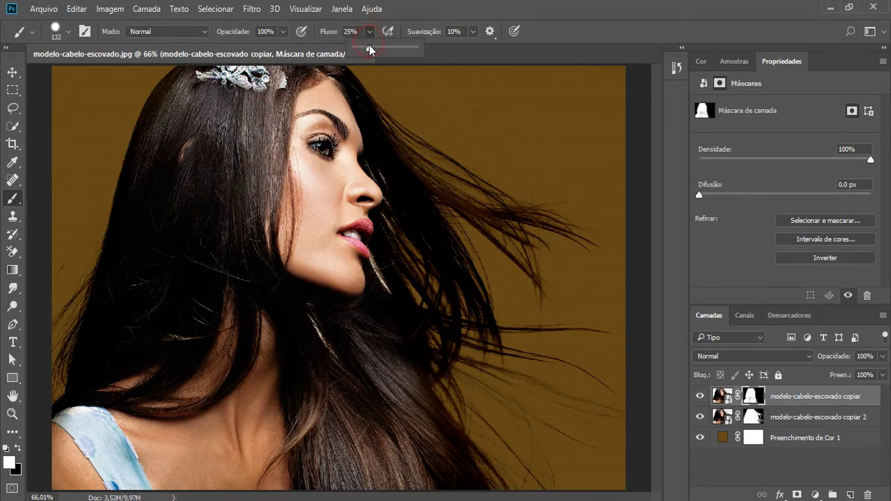
- Set brush flow to 100% and touch up the mask on the hair strands and lower hair
left_click_drag(437, 54, 288, 59)
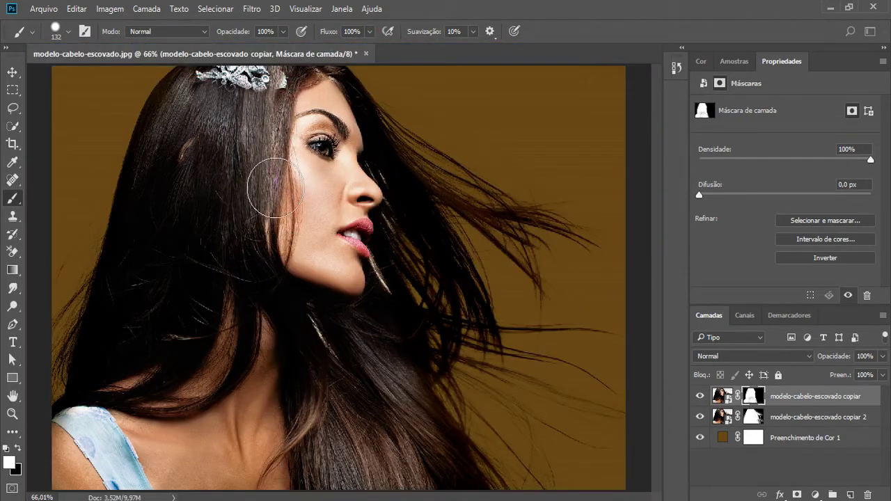
mouse_move(303, 324)
left_mouse_down()
mouse_move(332, 448)
mouse_move(404, 462)
mouse_move(455, 488)
mouse_move(354, 376)
left_mouse_up()
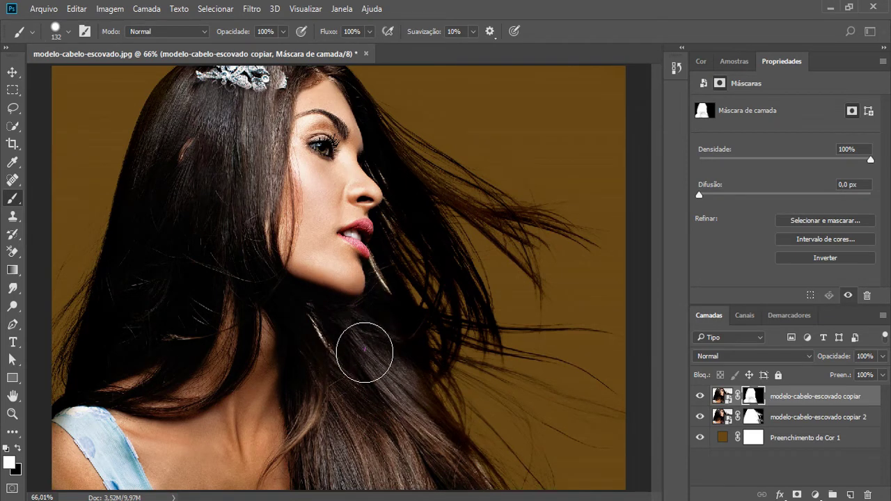
left_click(489, 463)
key("x")
left_click(510, 473)
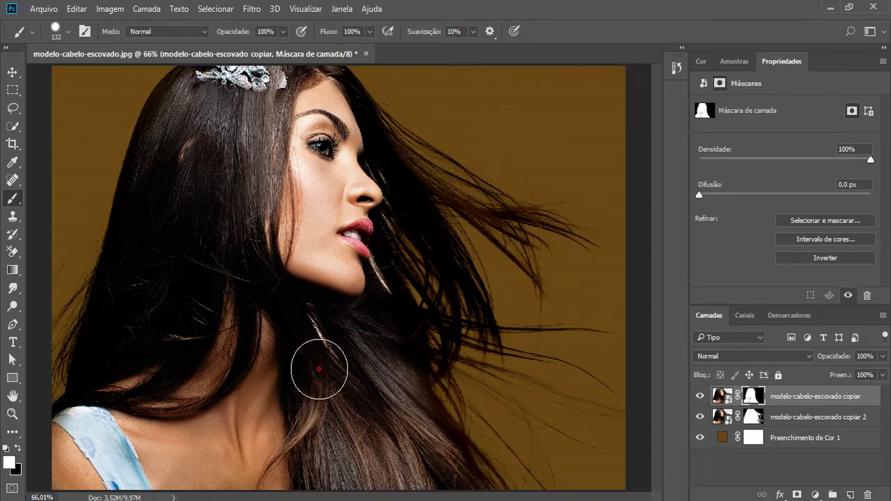
- Clean the mask around the neck, shoulder, temple, lips and chin with a smaller brush
left_click_drag(272, 328, 227, 426)
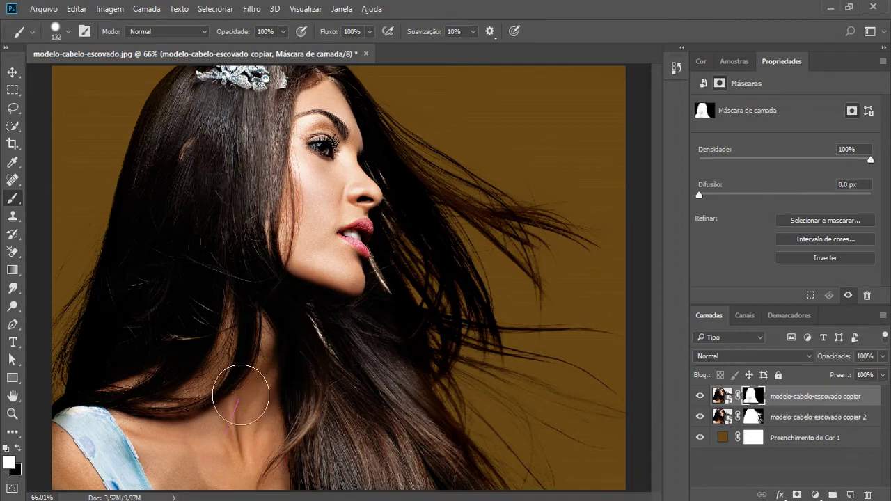
mouse_move(91, 439)
left_mouse_down()
mouse_move(209, 260)
mouse_move(213, 116)
mouse_move(195, 108)
mouse_move(239, 79)
left_mouse_up()
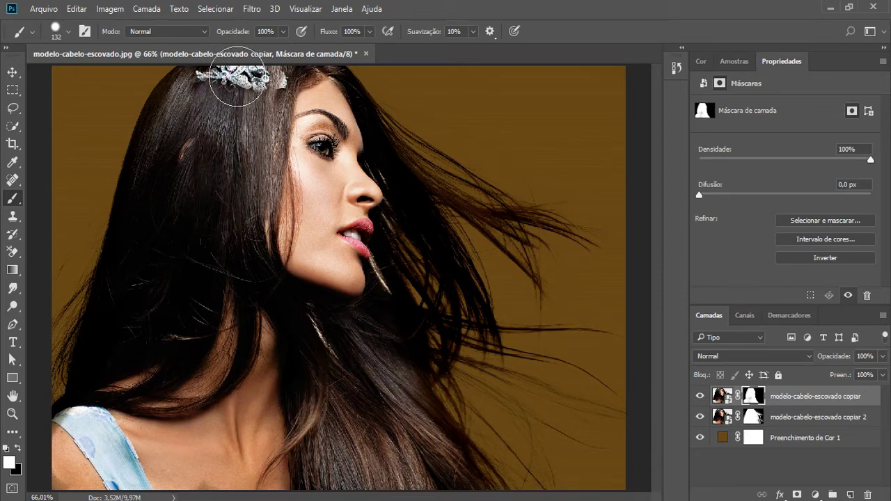
right_click(332, 116, "alt")
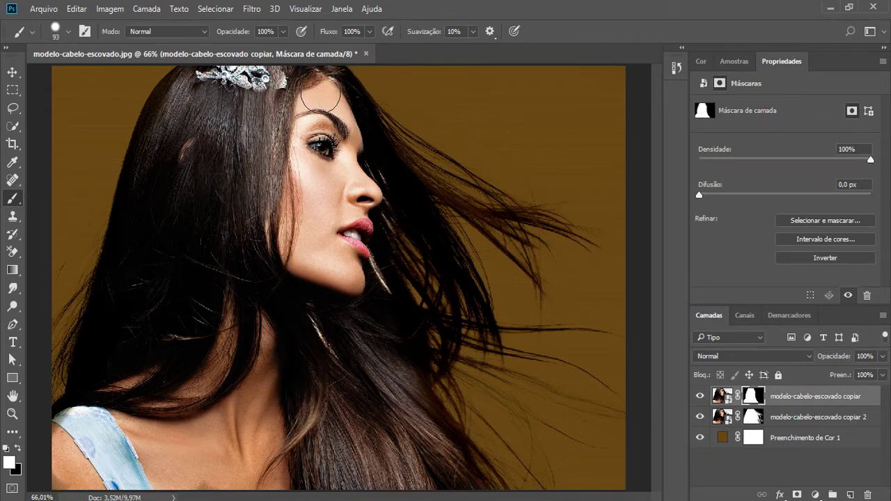
left_click_drag(354, 115, 360, 149)
left_click_drag(345, 259, 340, 320)
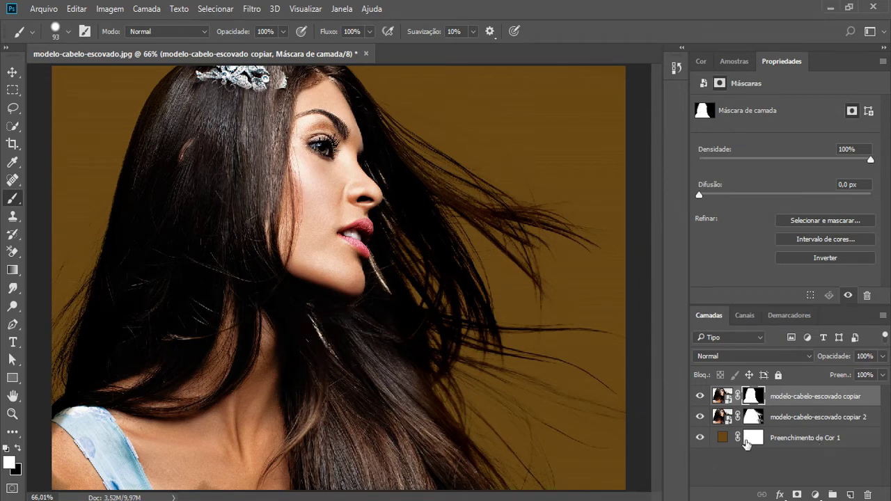
- Hide Preenchimento de Cor 1 and the top copy, leaving copiar 2 selected over transparency
left_click(701, 437)
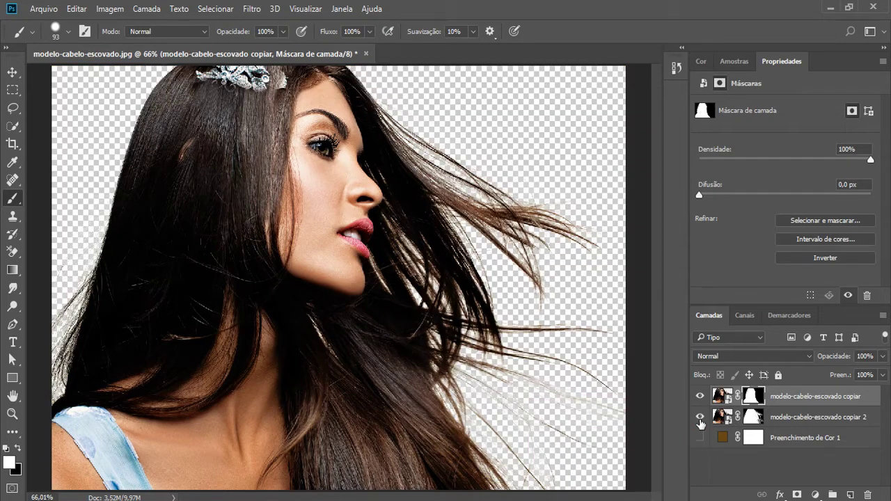
left_click(700, 417)
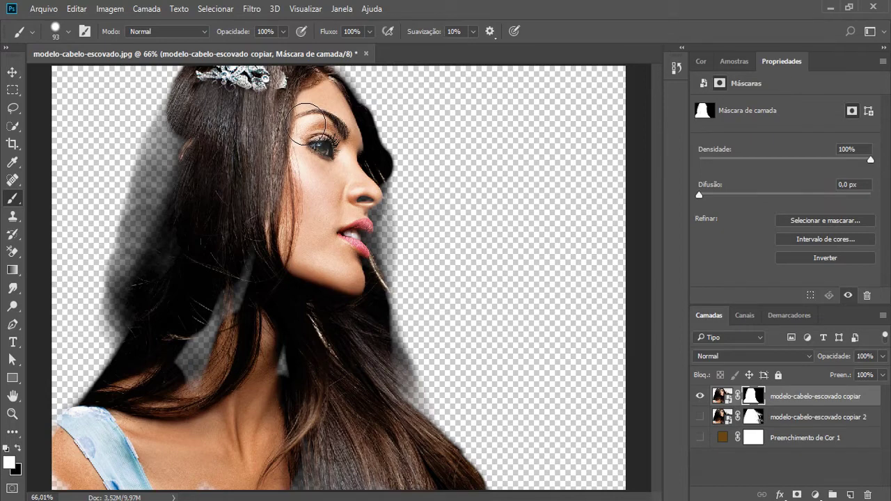
left_click(699, 419)
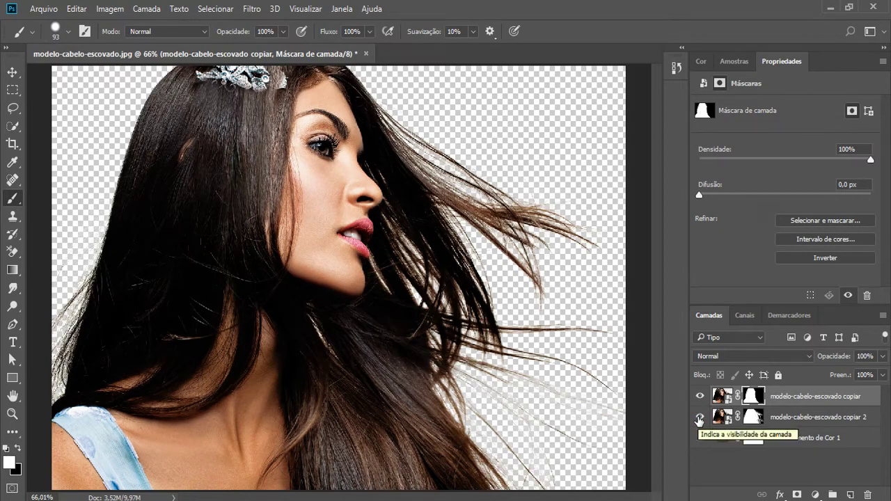
left_click(699, 396)
left_click(801, 417)
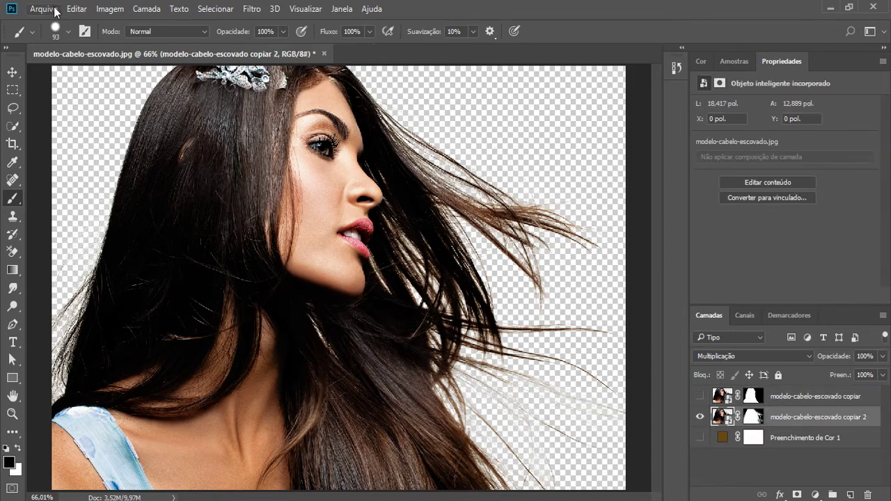
- Embed 28-830x553.jpg, scale it to fill the canvas, and move it below copiar 2
left_click(44, 8)
left_click(116, 256)
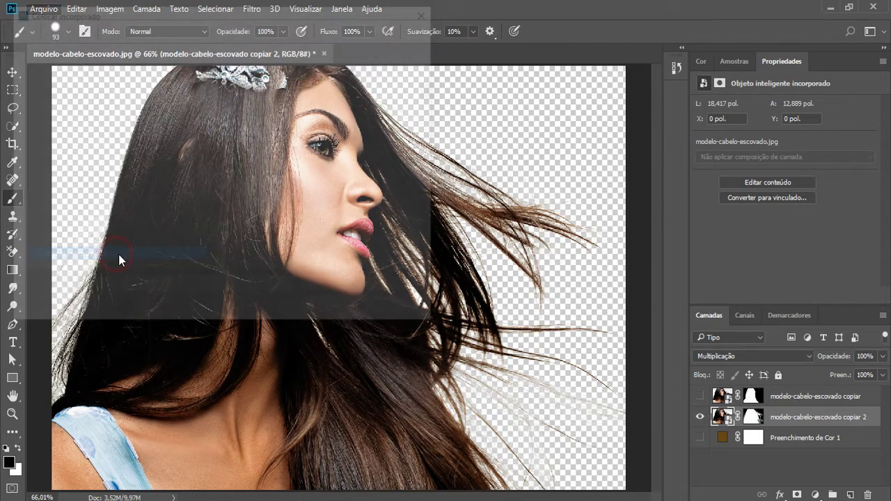
double_click(247, 219)
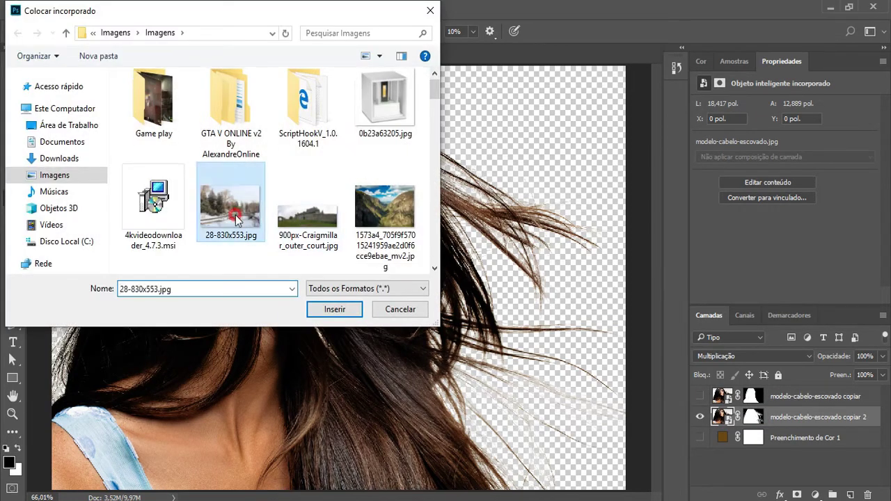
left_click_drag(470, 186, 638, 69)
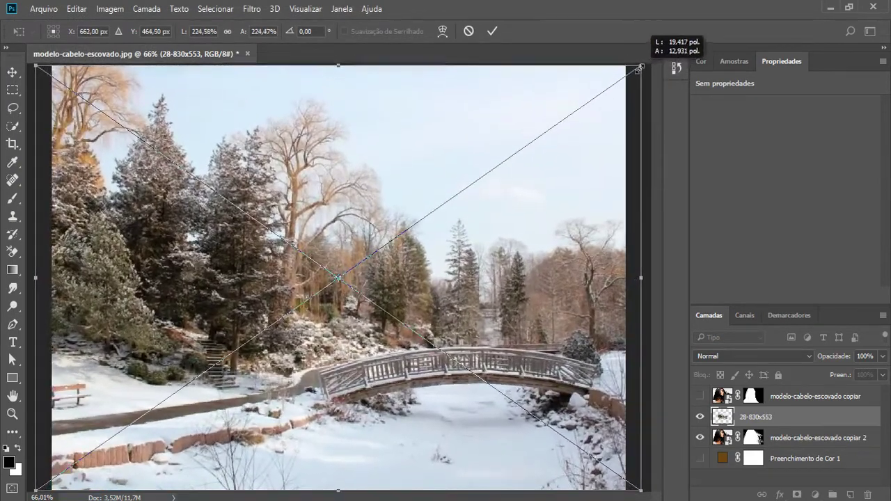
left_click_drag(639, 68, 640, 66)
key("Return")
key("b")
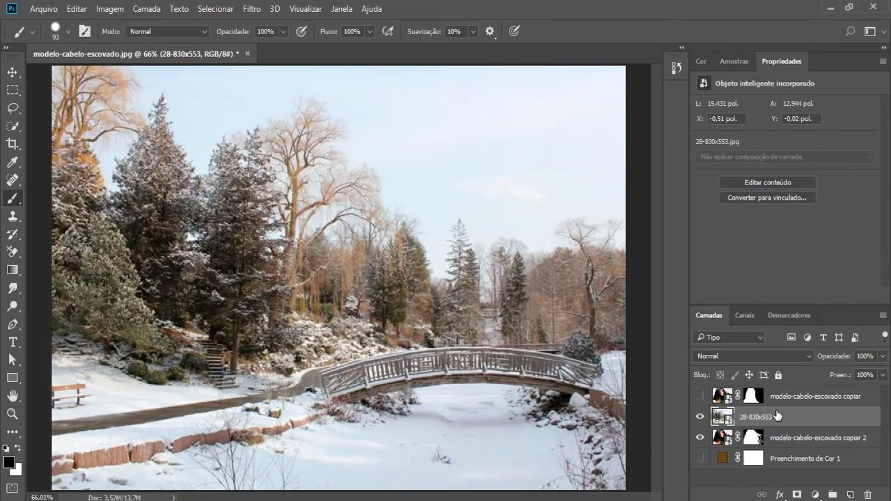
left_click_drag(806, 423, 806, 447)
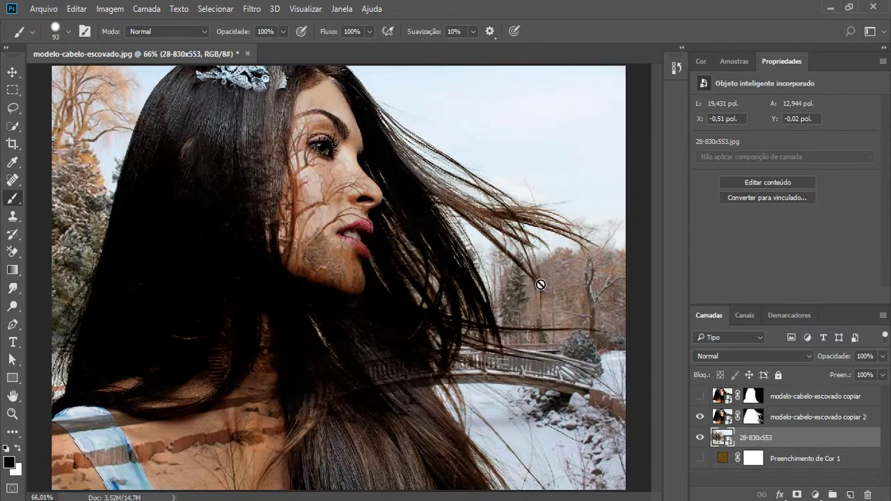
- Keep the 28-830x553 layer in Normal blend mode and show the top masked copy over it
left_click(700, 438)
left_click(700, 439)
left_click(792, 355)
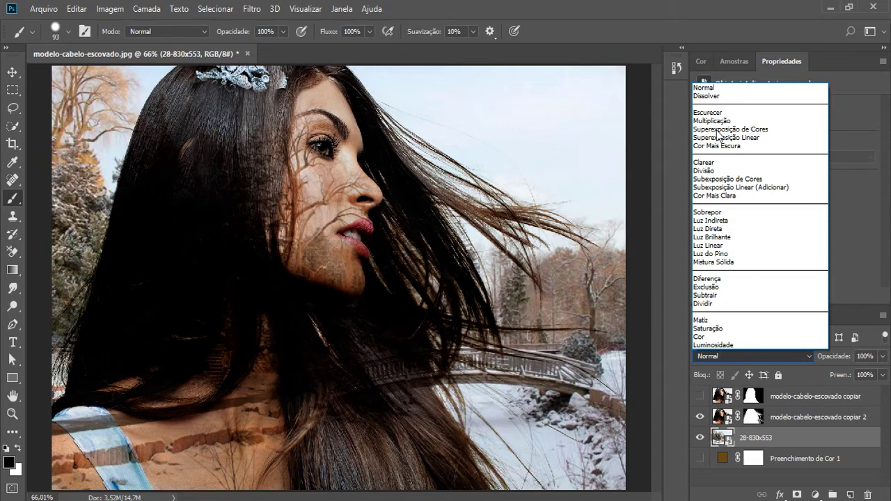
left_click(674, 420)
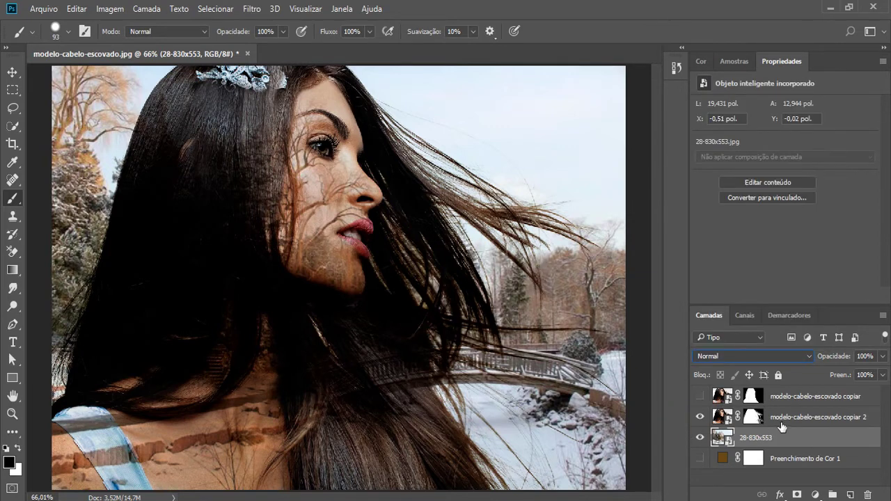
left_click(701, 397)
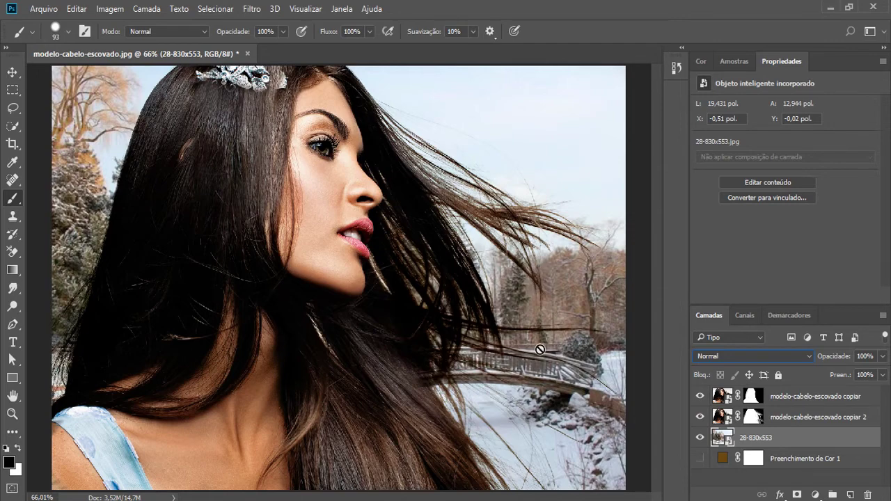
- Switch to the Move tool and zoom in on the hair against the snowy bridge
left_click(12, 72)
scroll(494, 434, "up", 1)
scroll(560, 428, "up", 2)
scroll(560, 428, "up", 2)
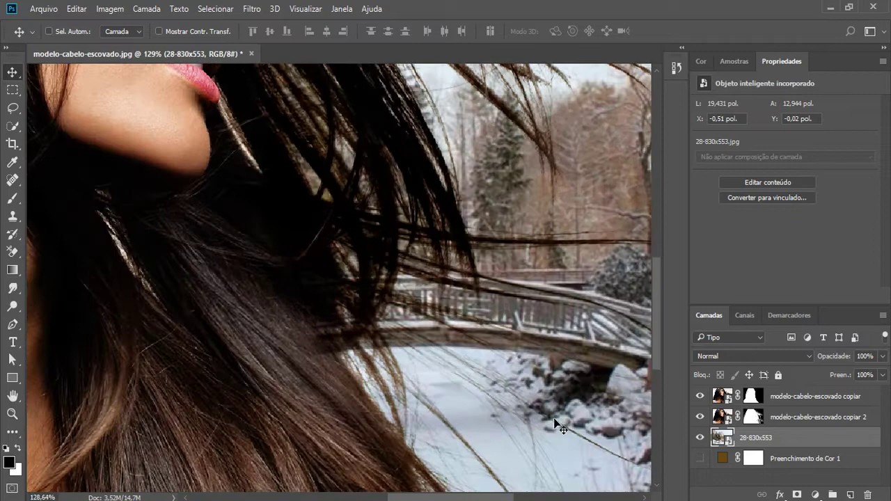
scroll(491, 349, "down", 5)
left_click_drag(501, 314, 418, 273)
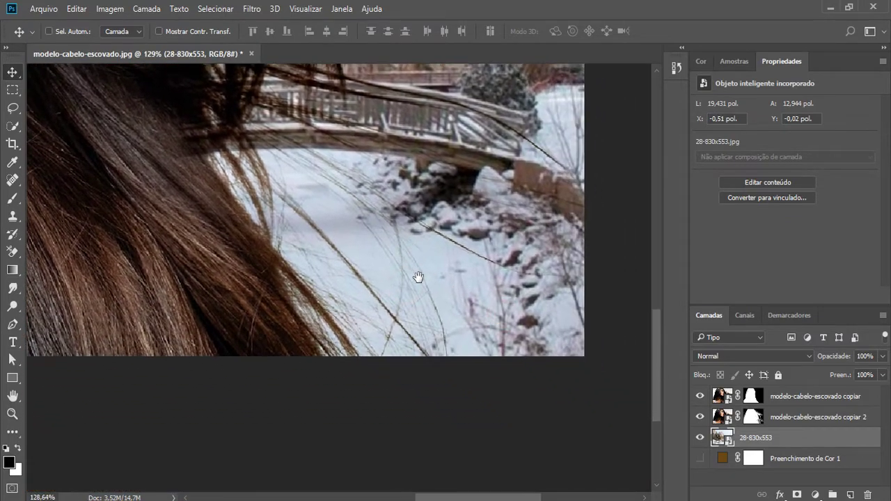
scroll(421, 273, "up", 1)
scroll(446, 359, "up", 1)
scroll(440, 355, "up", 2)
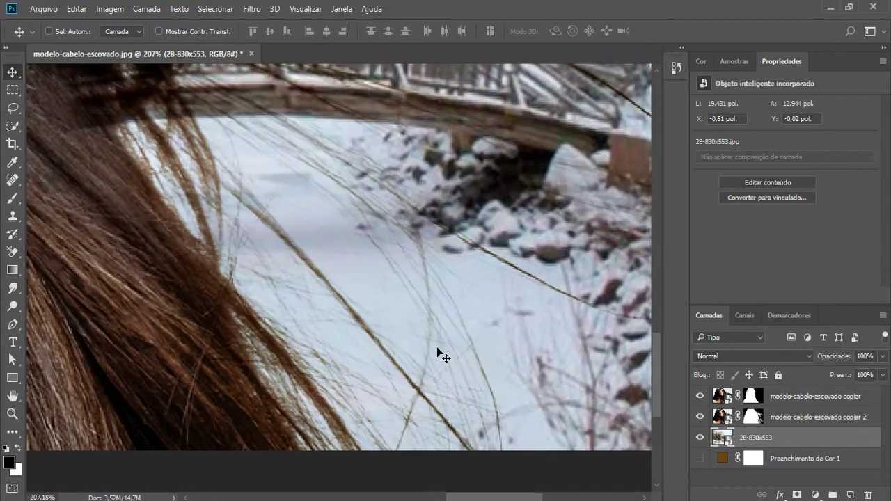
scroll(439, 348, "down", 2)
scroll(435, 342, "down", 4)
scroll(435, 341, "down", 2)
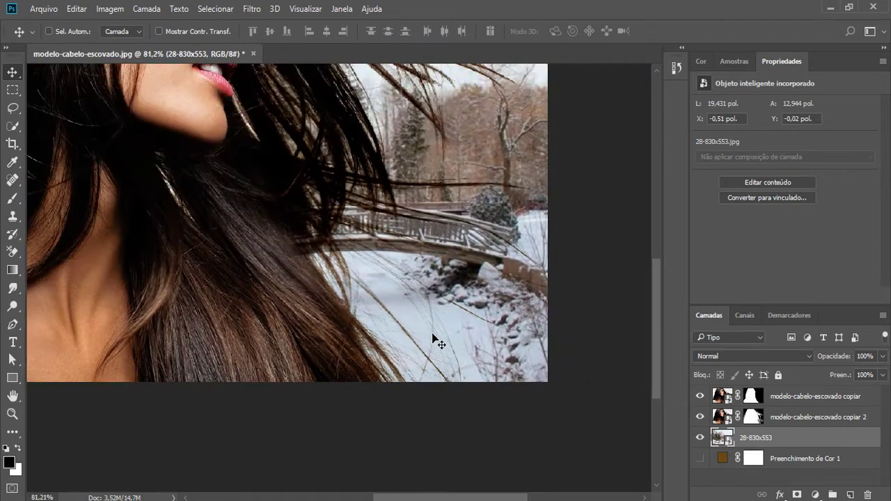
scroll(424, 183, "up", 3)
scroll(418, 223, "up", 3)
scroll(416, 312, "up", 3)
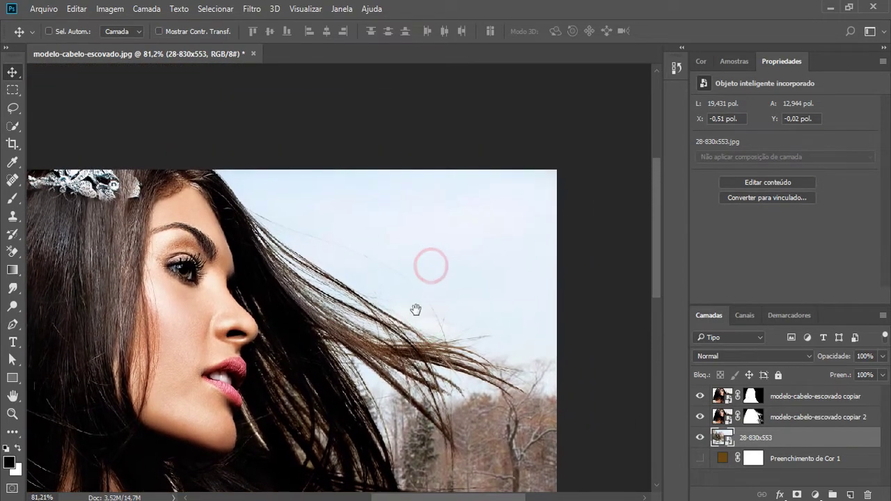
scroll(405, 343, "up", 2)
scroll(405, 342, "up", 2)
scroll(398, 338, "up", 1)
scroll(394, 339, "up", 2)
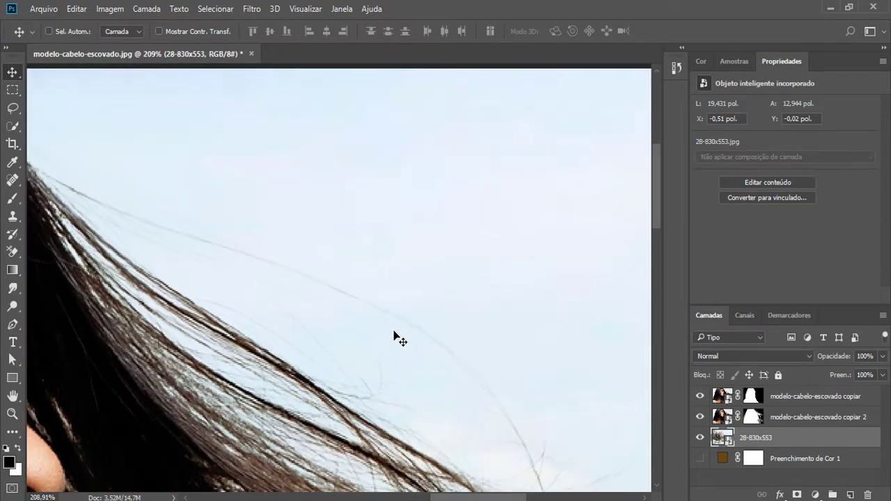
scroll(394, 335, "down", 1)
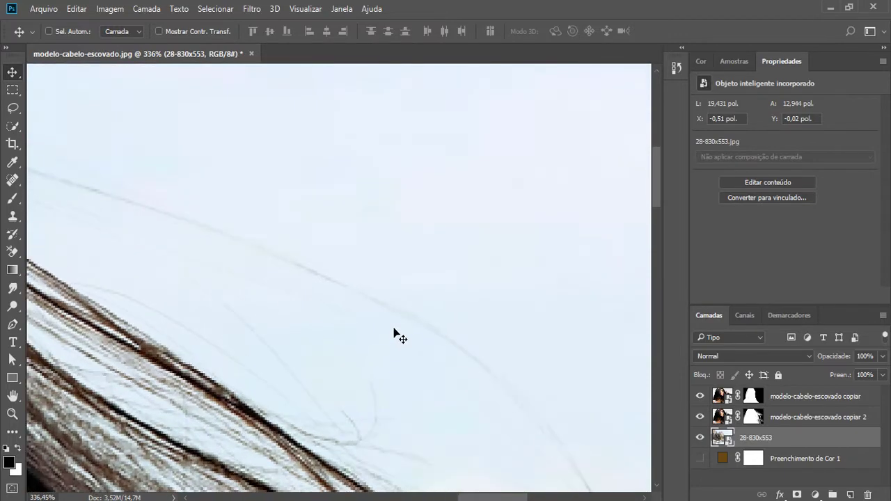
scroll(395, 333, "down", 1)
scroll(394, 327, "down", 2)
scroll(394, 327, "down", 1)
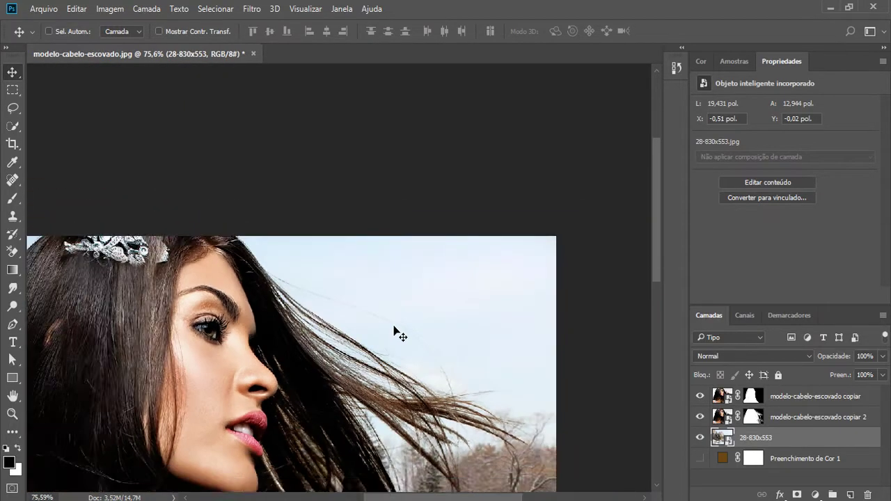
scroll(394, 327, "down", 1)
scroll(89, 267, "up", 2)
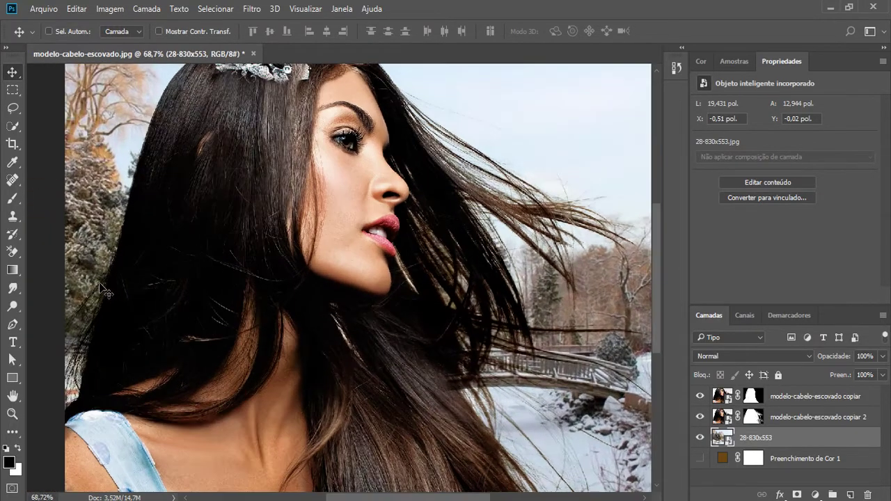
scroll(92, 279, "up", 3)
scroll(93, 293, "up", 2)
scroll(95, 305, "up", 2)
scroll(95, 309, "up", 1)
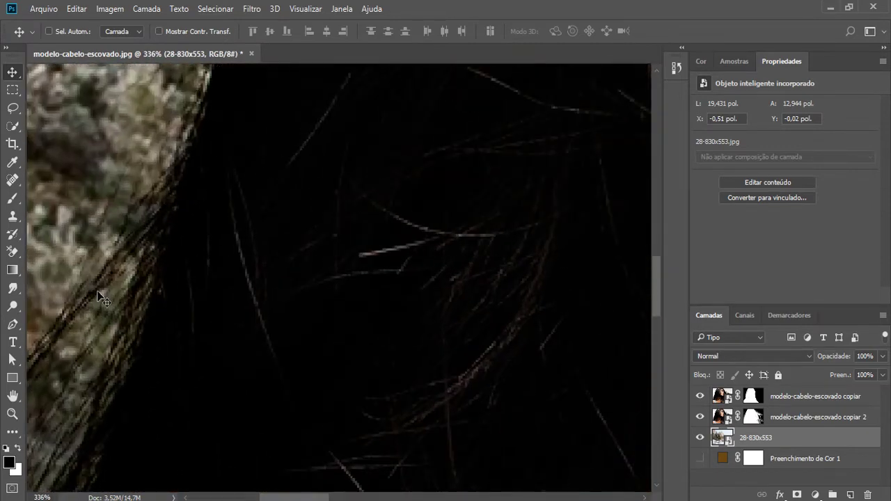
- Pan to the left hair edge and zoom in and out to check it
left_click_drag(139, 258, 287, 277)
scroll(284, 268, "down", 3)
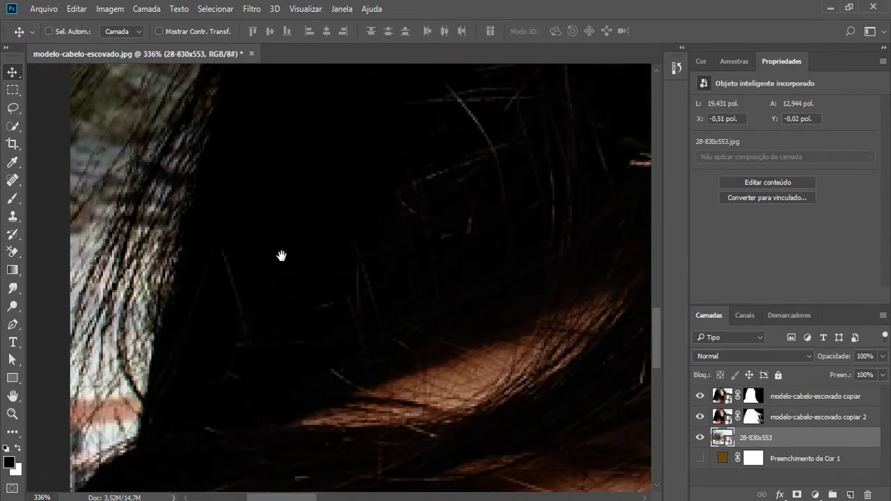
scroll(292, 271, "down", 3)
scroll(335, 275, "down", 3)
scroll(439, 237, "down", 3)
left_click_drag(502, 203, 280, 379)
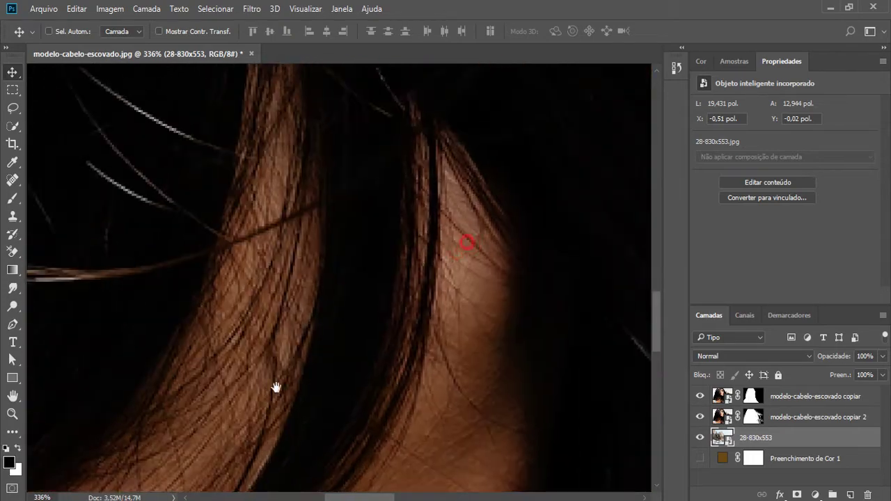
scroll(422, 285, "down", 2)
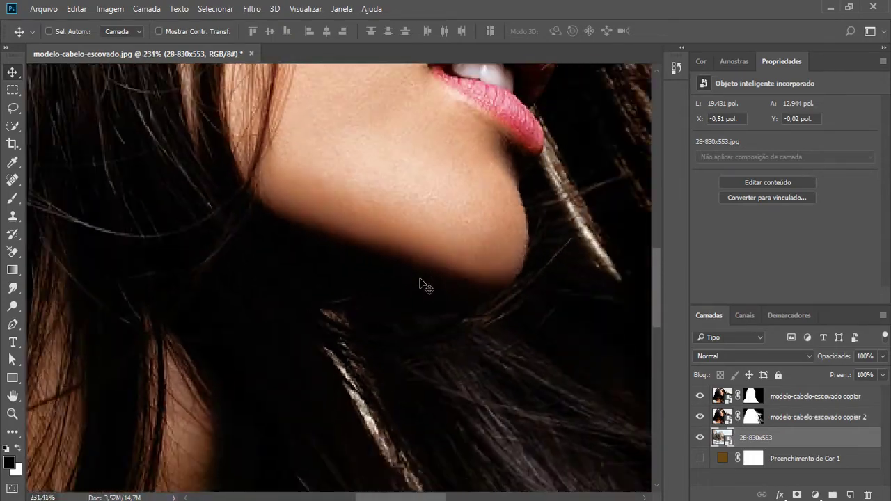
scroll(422, 285, "down", 2)
scroll(422, 285, "down", 2)
scroll(417, 287, "down", 2)
scroll(378, 312, "down", 1)
scroll(378, 307, "up", 1)
scroll(378, 300, "up", 2)
scroll(382, 299, "up", 1)
scroll(378, 298, "up", 1)
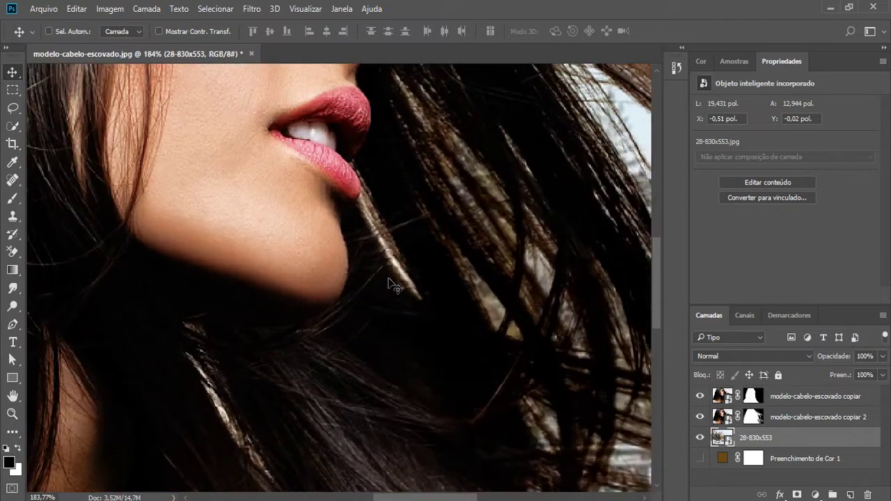
scroll(390, 289, "up", 1)
scroll(400, 282, "up", 1)
scroll(411, 278, "up", 1)
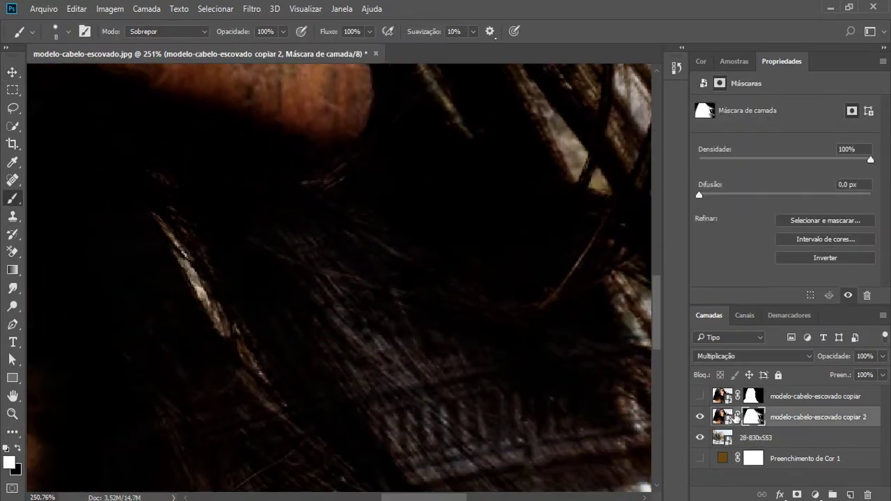
- Show the top copy and paint its mask black with a 19 px brush over the bright strand
left_click(701, 396)
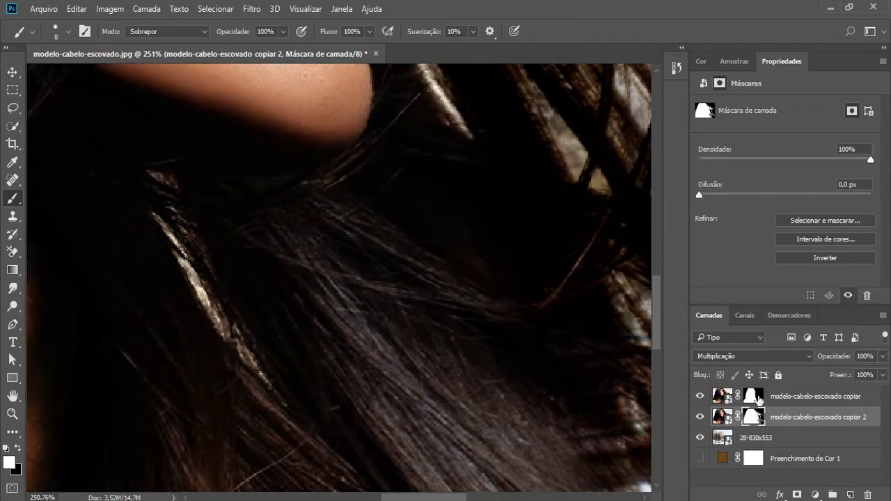
left_click(756, 397)
left_click_drag(163, 255, 170, 255)
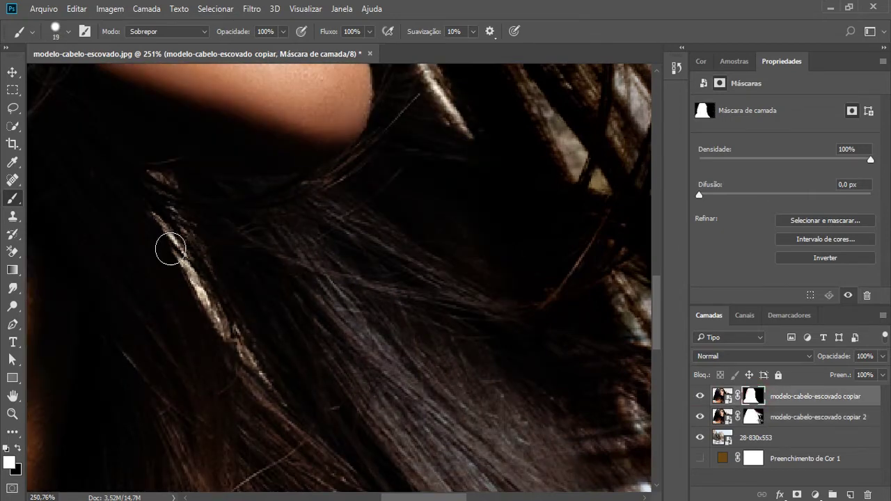
left_click_drag(172, 241, 193, 282)
key("x")
left_click_drag(175, 253, 213, 308)
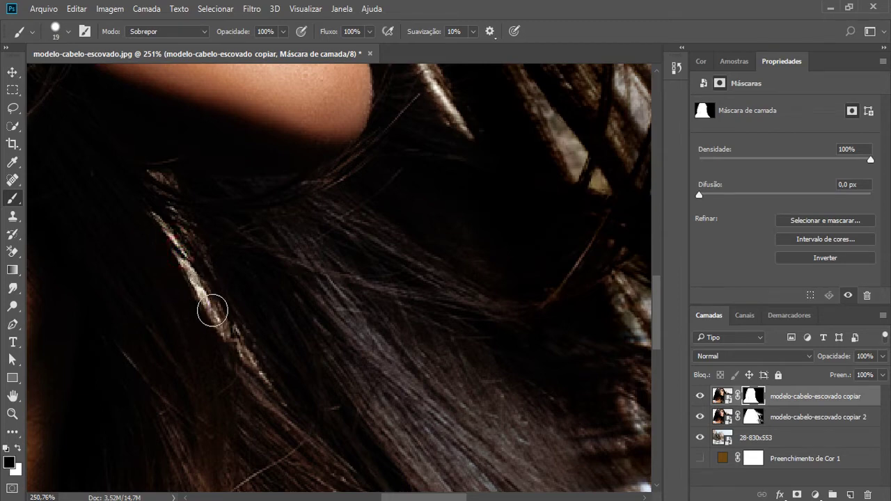
mouse_move(177, 252)
left_mouse_down()
mouse_move(215, 330)
mouse_move(236, 339)
mouse_move(240, 352)
left_mouse_up()
left_click_drag(183, 244, 200, 295)
- Set the brush to Normal mode and mask the bright strand below the lips
left_click_drag(452, 115, 462, 126)
left_click_drag(450, 155, 341, 324)
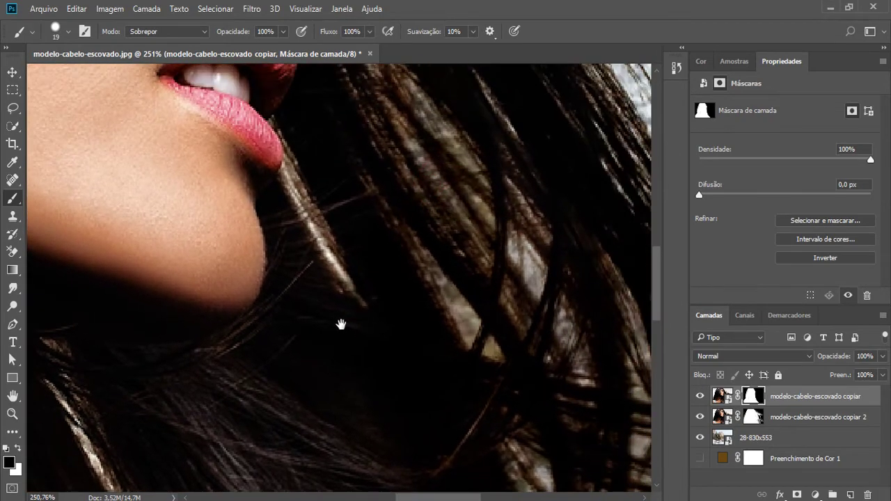
left_click(195, 33)
left_click(197, 41)
left_click_drag(292, 194, 355, 285)
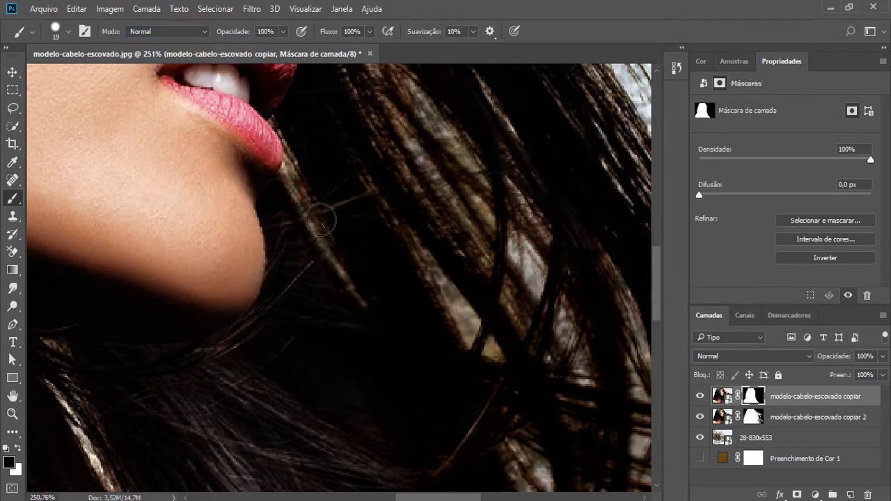
- Mask out the bright strand running down the hair below the chin
mouse_move(296, 356)
left_mouse_down()
mouse_move(383, 252)
mouse_move(405, 176)
left_mouse_up()
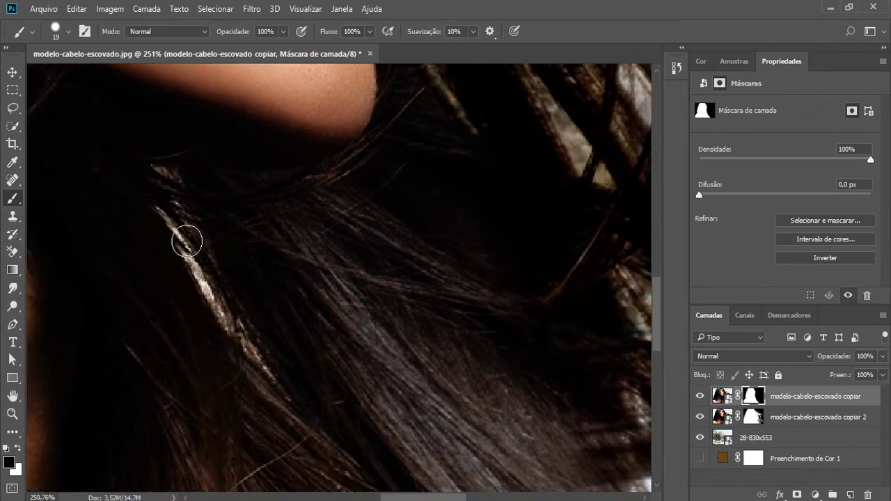
mouse_move(186, 242)
left_mouse_down()
mouse_move(239, 338)
mouse_move(229, 318)
mouse_move(275, 380)
left_mouse_up()
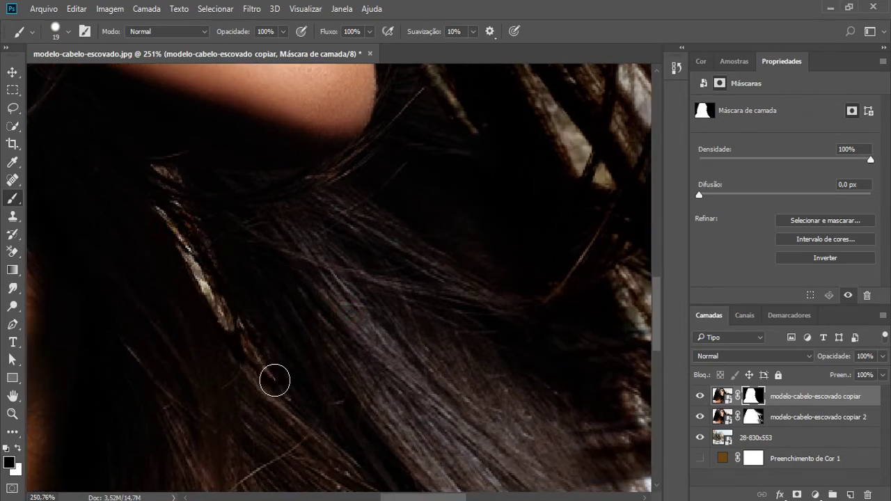
scroll(280, 388, "down", 1)
scroll(286, 350, "down", 3)
scroll(286, 350, "down", 3)
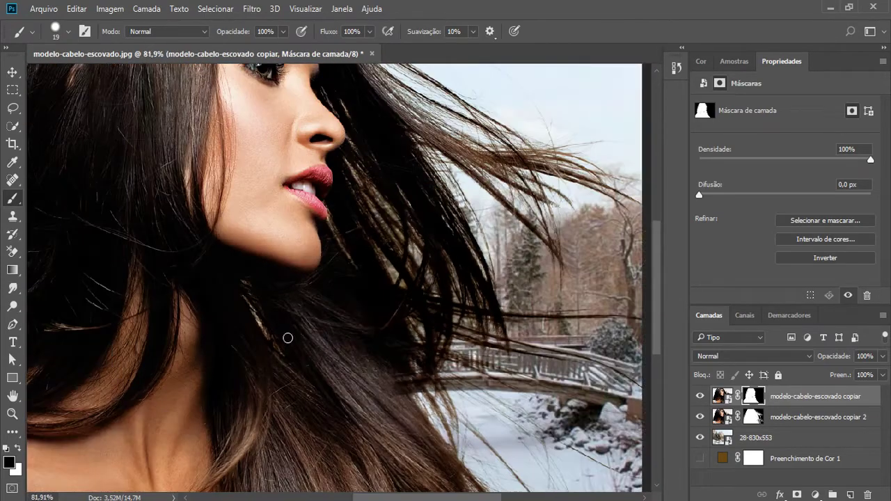
scroll(287, 338, "down", 2)
scroll(287, 337, "down", 1)
scroll(331, 344, "up", 1)
scroll(341, 334, "up", 1)
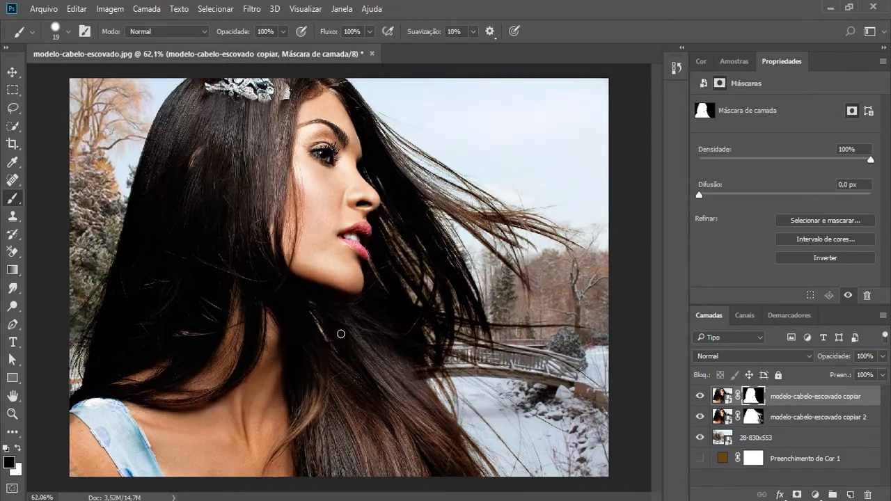
scroll(413, 269, "up", 1)
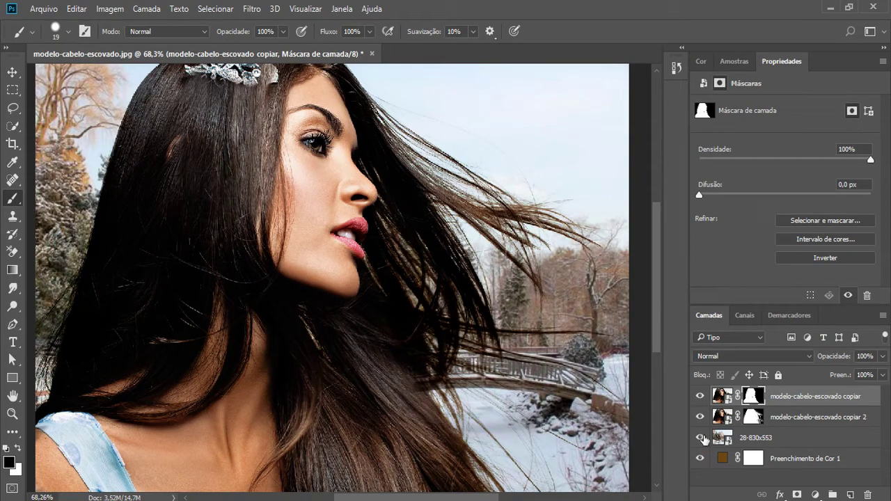
- Hide the 28-830x553 park photo layer and zoom in to inspect the hair edges against brown
left_click(701, 438)
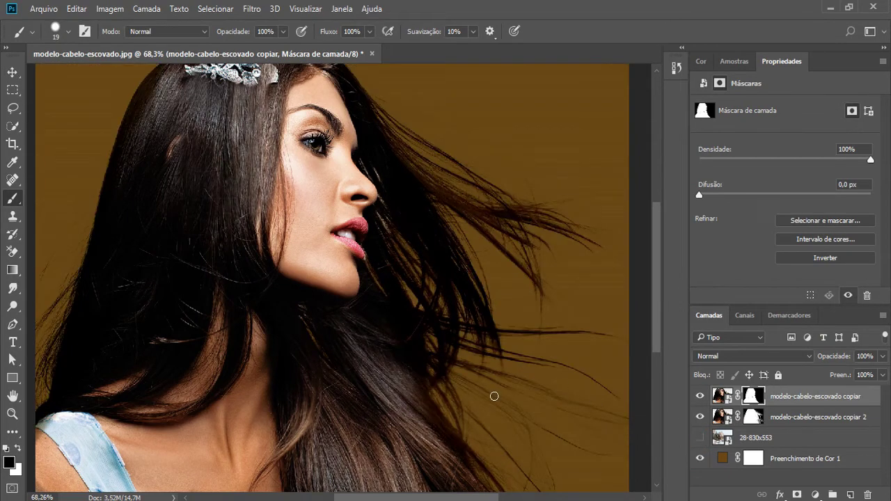
scroll(541, 366, "up", 2)
scroll(533, 370, "up", 1)
left_click_drag(533, 370, 573, 255)
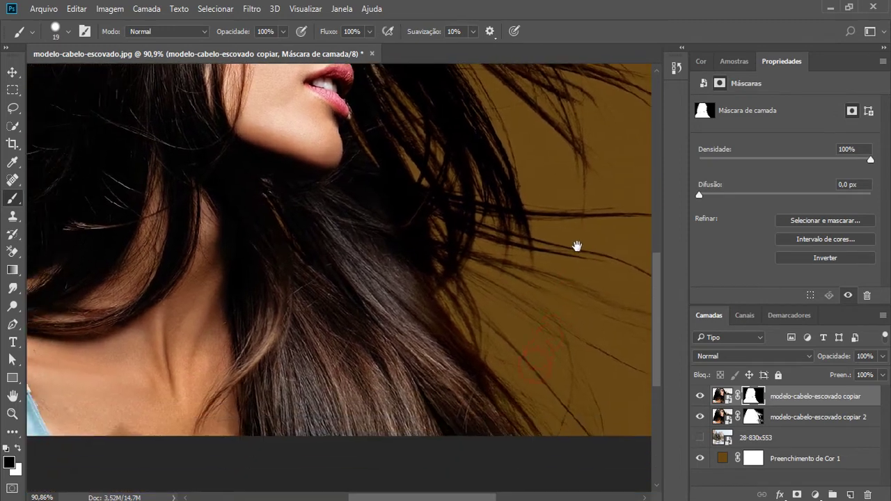
mouse_move(532, 297)
left_mouse_down()
mouse_move(453, 372)
mouse_move(520, 341)
mouse_move(432, 299)
mouse_move(426, 276)
mouse_move(406, 267)
mouse_move(416, 265)
left_mouse_up()
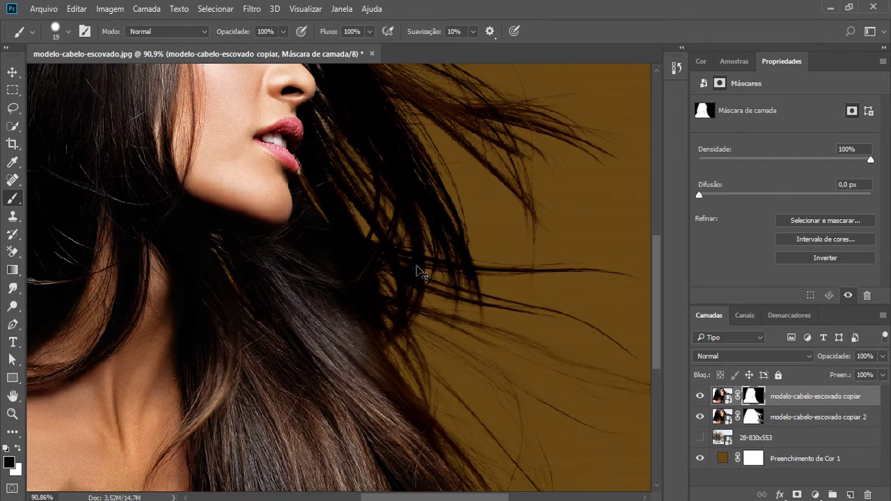
scroll(422, 273, "down", 2)
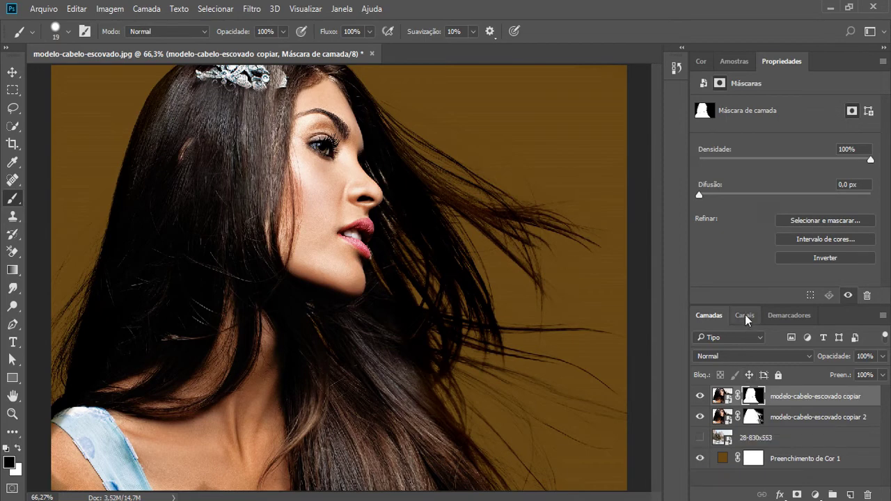
- Toggle 'Preenchimento de Cor 1' off, on, then off, leaving the woman over transparency
left_click(701, 463)
left_click(700, 460)
left_click(701, 461)
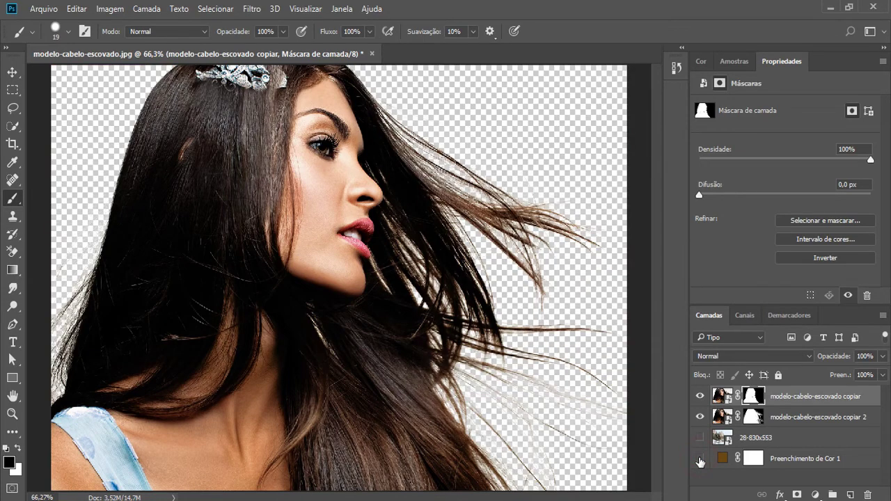